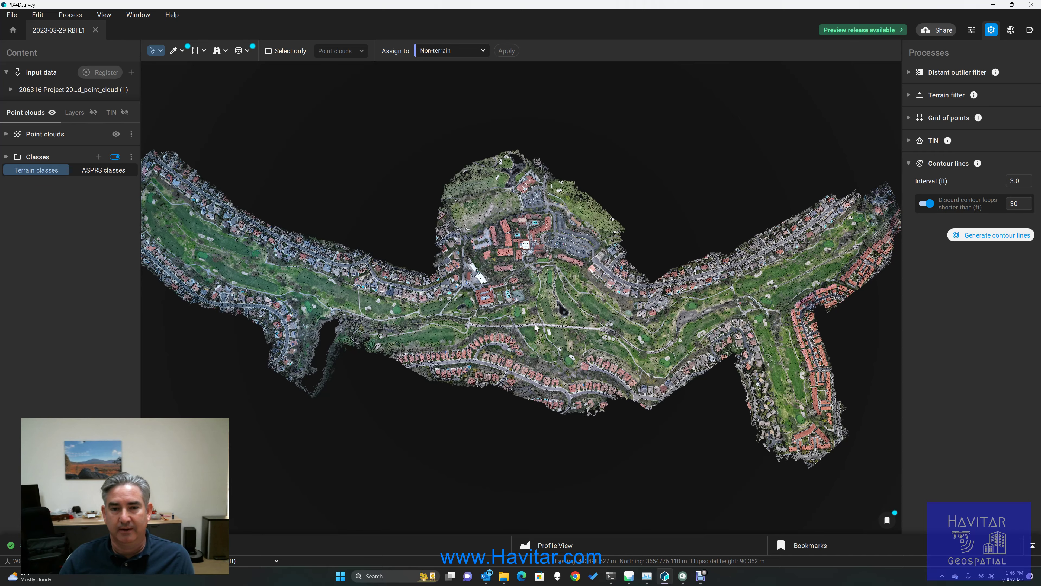
- Orbit the golf-course point cloud into a tilted 3-D view seen from the opposite side
{"action": "scroll", "coordinate": [535, 325], "scroll_direction": "up", "scroll_amount": 10}
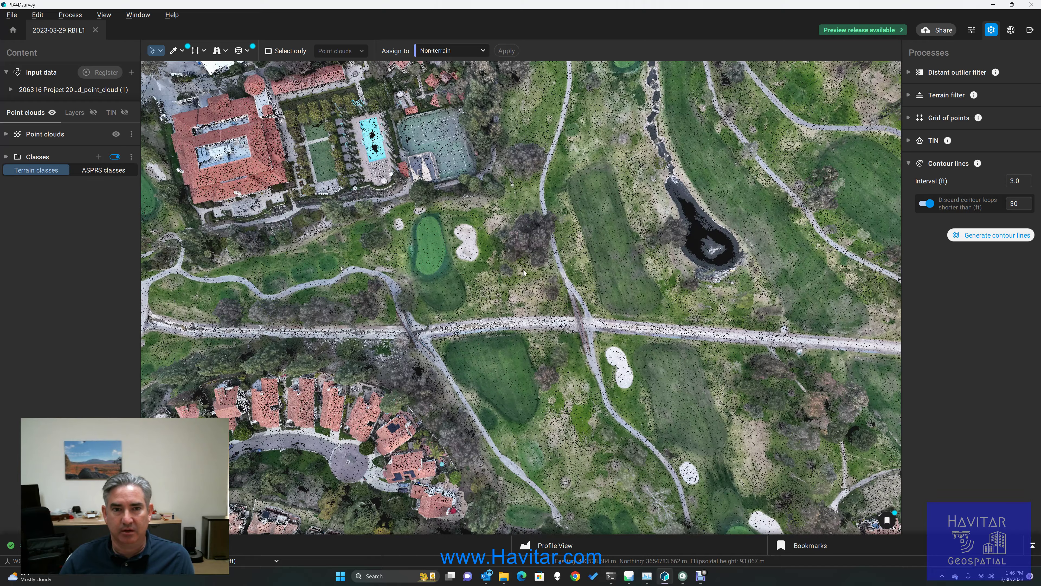
{"action": "left_click_drag", "start_coordinate": [523, 270], "coordinate": [692, 338]}
{"action": "scroll", "coordinate": [574, 206], "scroll_direction": "down", "scroll_amount": 5}
{"action": "scroll", "coordinate": [692, 339], "scroll_direction": "down", "scroll_amount": 10}
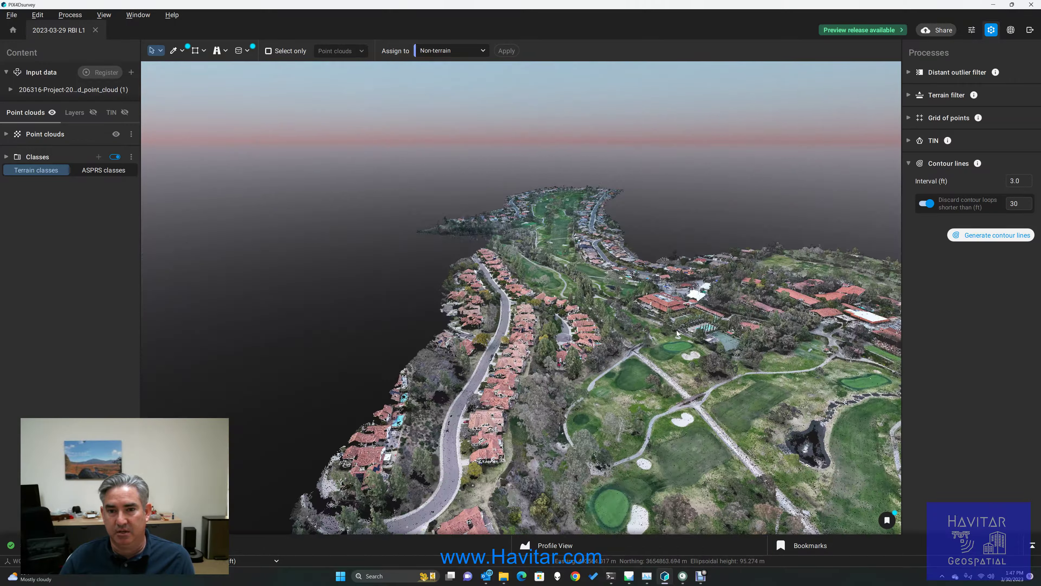
{"action": "scroll", "coordinate": [559, 308], "scroll_direction": "up", "scroll_amount": 10}
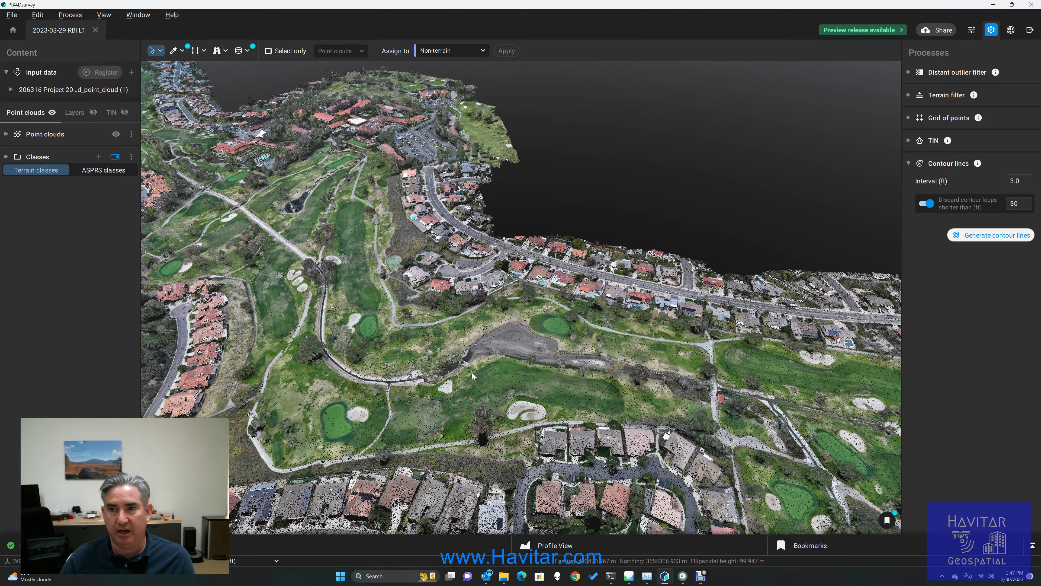
{"action": "left_click_drag", "start_coordinate": [521, 358], "coordinate": [922, 52]}
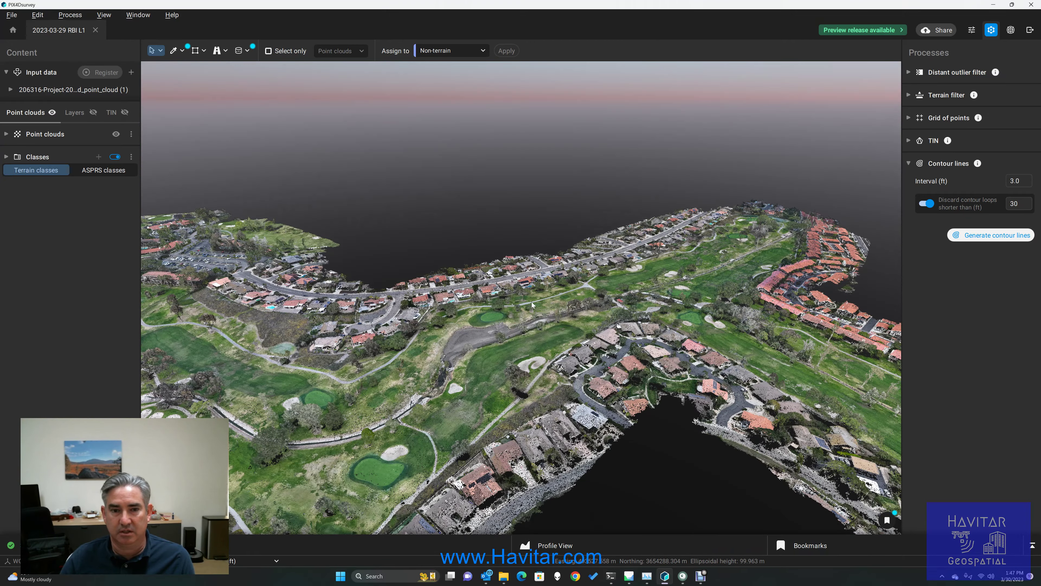
{"action": "left_click", "coordinate": [974, 32]}
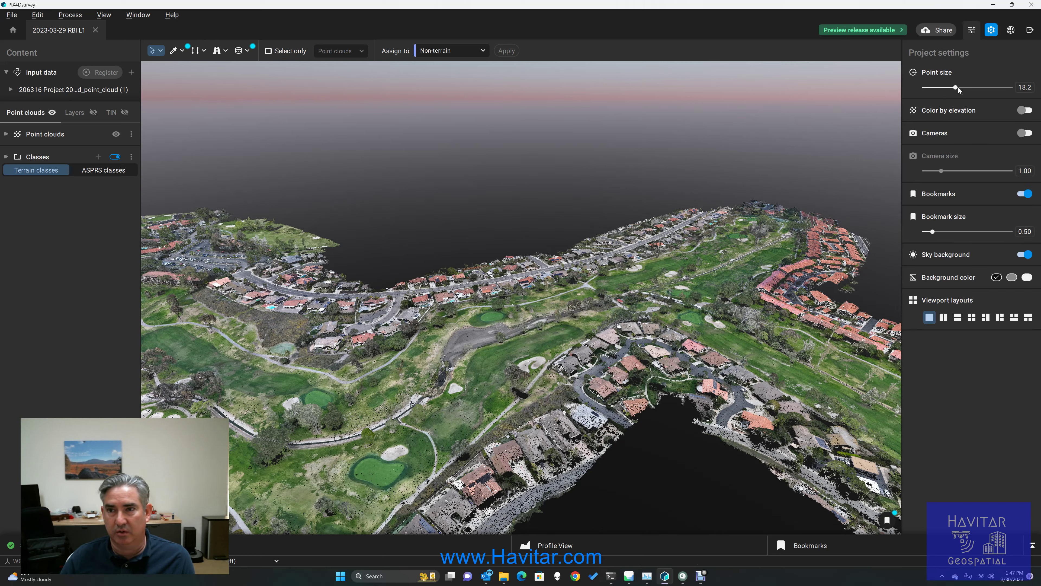
- Try point sizes of about 46 and 4.8 while orbiting to a steeper, closer view
{"action": "left_click_drag", "start_coordinate": [956, 90], "coordinate": [1010, 87]}
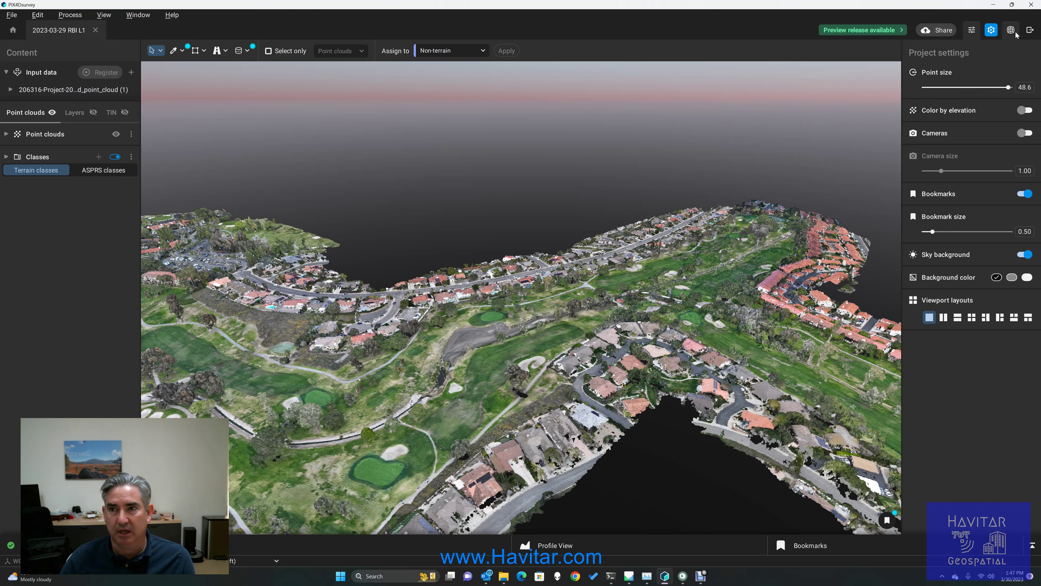
{"action": "left_click_drag", "start_coordinate": [1009, 88], "coordinate": [934, 91]}
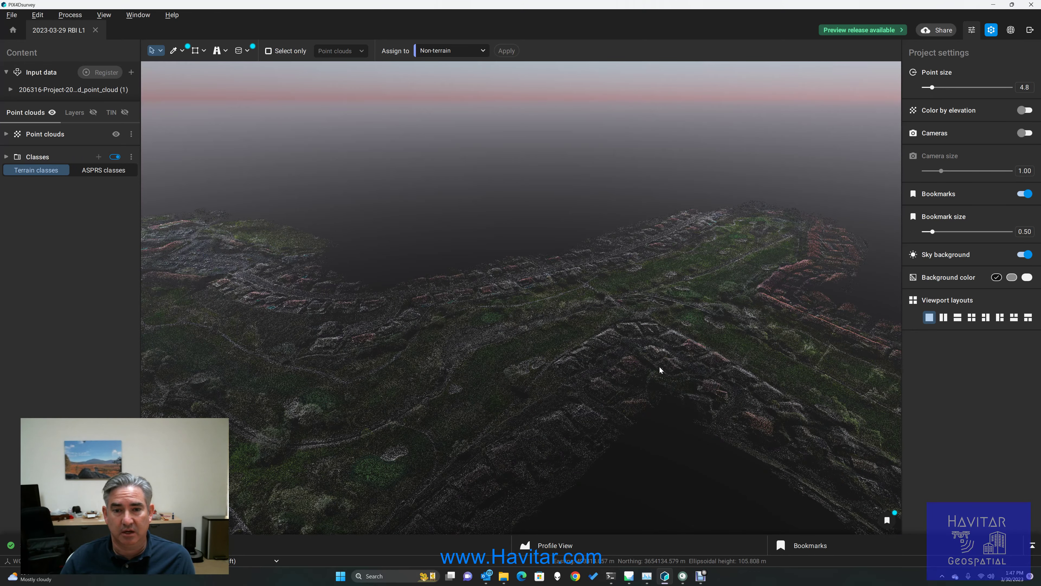
{"action": "scroll", "coordinate": [518, 372], "scroll_direction": "up", "scroll_amount": 10}
{"action": "scroll", "coordinate": [532, 347], "scroll_direction": "up", "scroll_amount": 8}
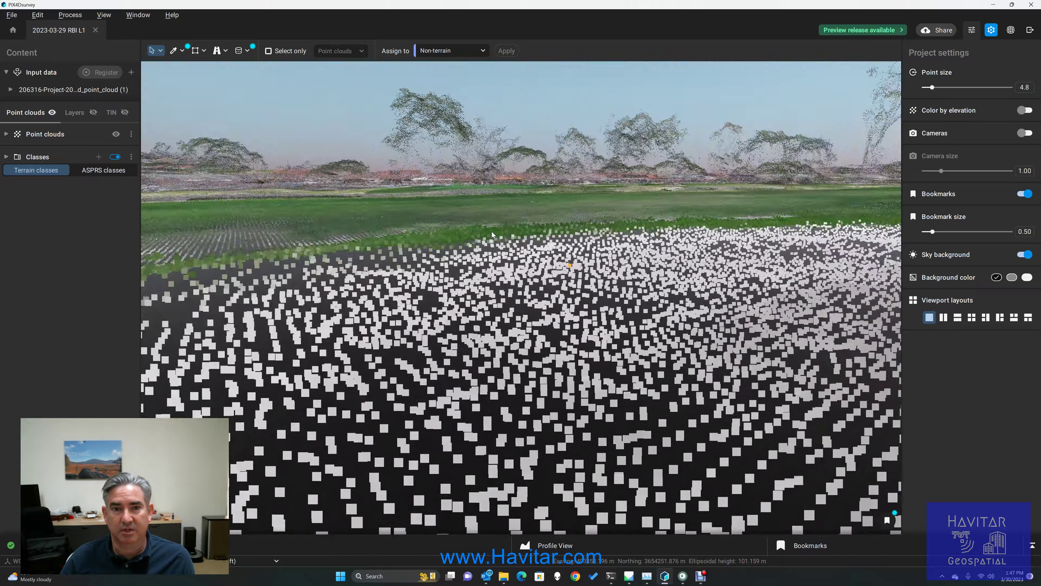
{"action": "left_click_drag", "start_coordinate": [492, 235], "coordinate": [712, 241]}
{"action": "scroll", "coordinate": [712, 241], "scroll_direction": "down", "scroll_amount": 10}
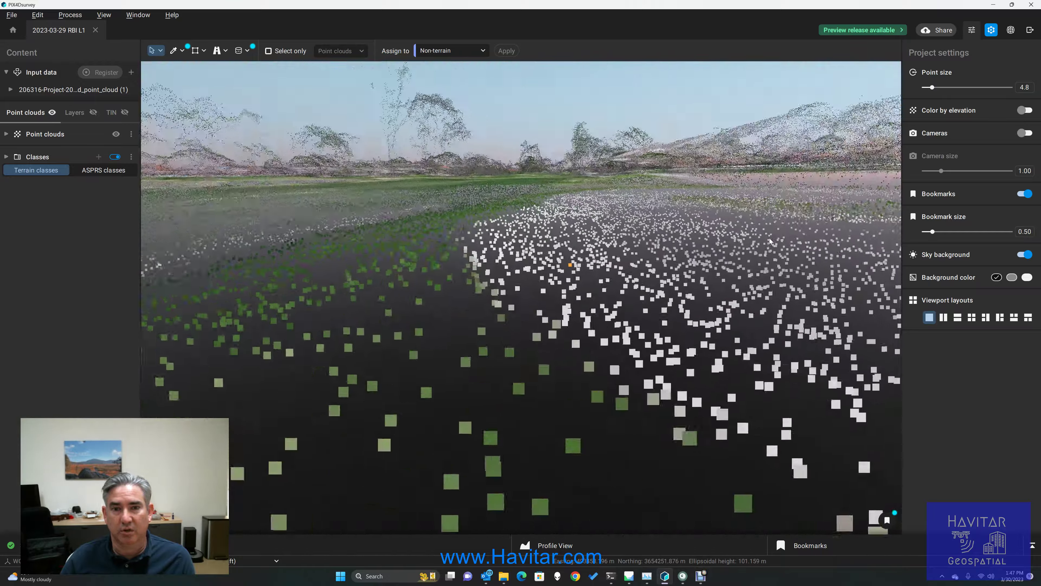
{"action": "scroll", "coordinate": [660, 270], "scroll_direction": "down", "scroll_amount": 5}
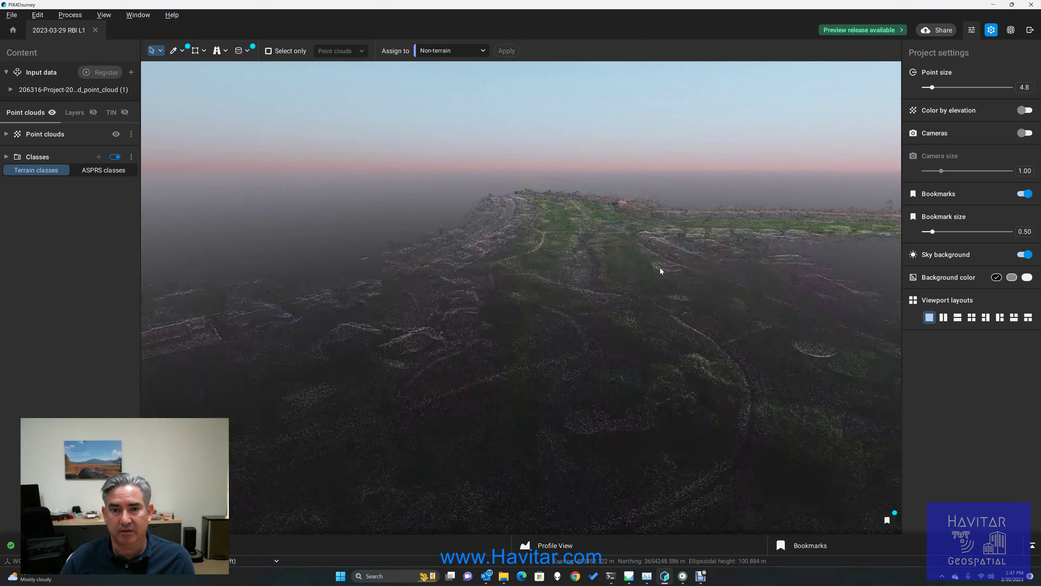
{"action": "scroll", "coordinate": [590, 390], "scroll_direction": "down", "scroll_amount": 6}
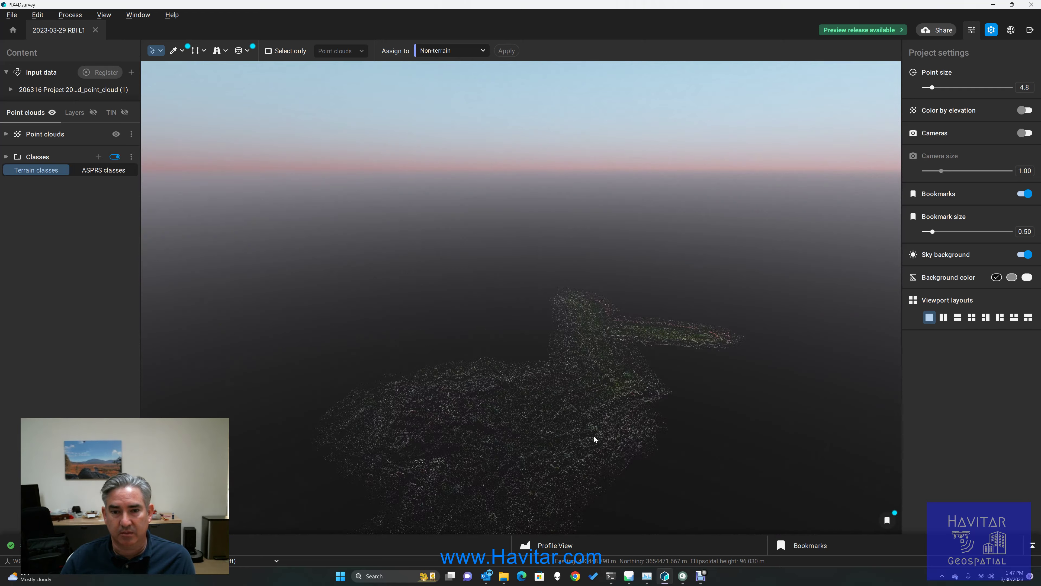
{"action": "left_click_drag", "start_coordinate": [495, 472], "coordinate": [525, 482]}
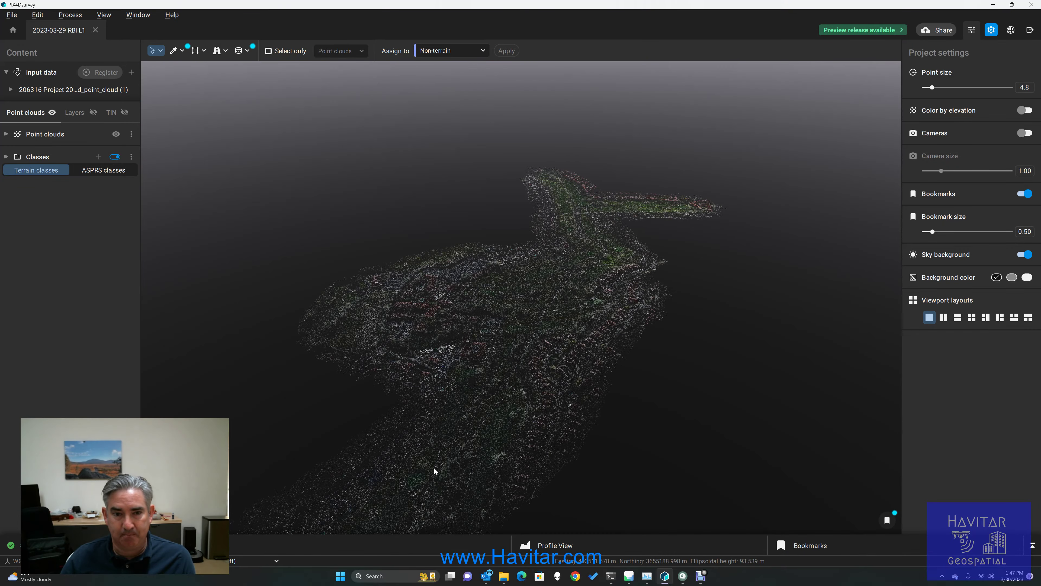
{"action": "left_click_drag", "start_coordinate": [435, 469], "coordinate": [476, 401]}
{"action": "scroll", "coordinate": [451, 403], "scroll_direction": "up", "scroll_amount": 6}
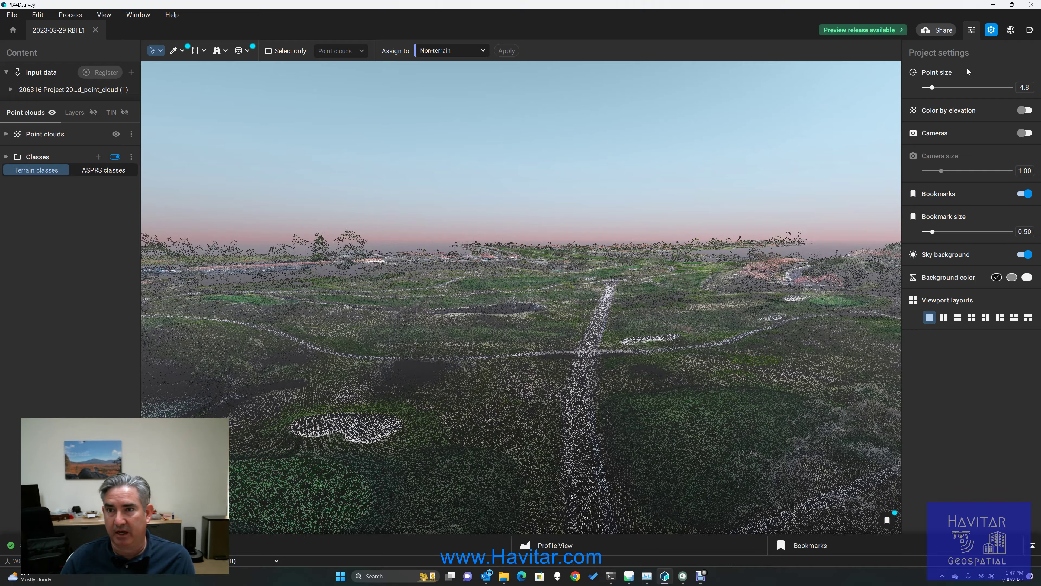
- Set the point size to 17.3 and fit the whole site, lying horizontally, in top-down view
{"action": "left_click_drag", "start_coordinate": [932, 88], "coordinate": [955, 90]}
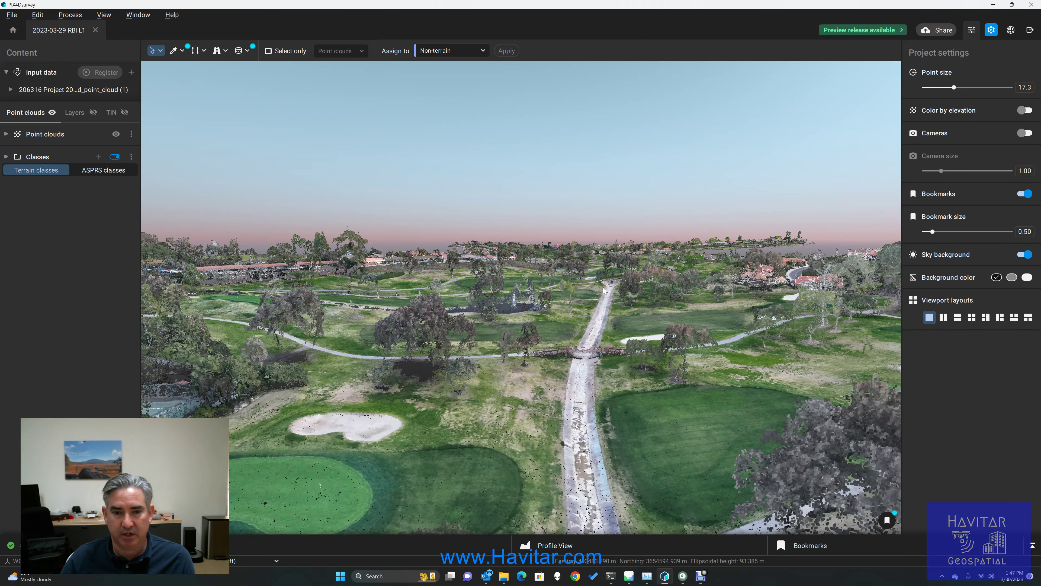
{"action": "left_click_drag", "start_coordinate": [488, 337], "coordinate": [487, 426]}
{"action": "scroll", "coordinate": [487, 427], "scroll_direction": "up", "scroll_amount": 3}
{"action": "scroll", "coordinate": [487, 427], "scroll_direction": "down", "scroll_amount": 8}
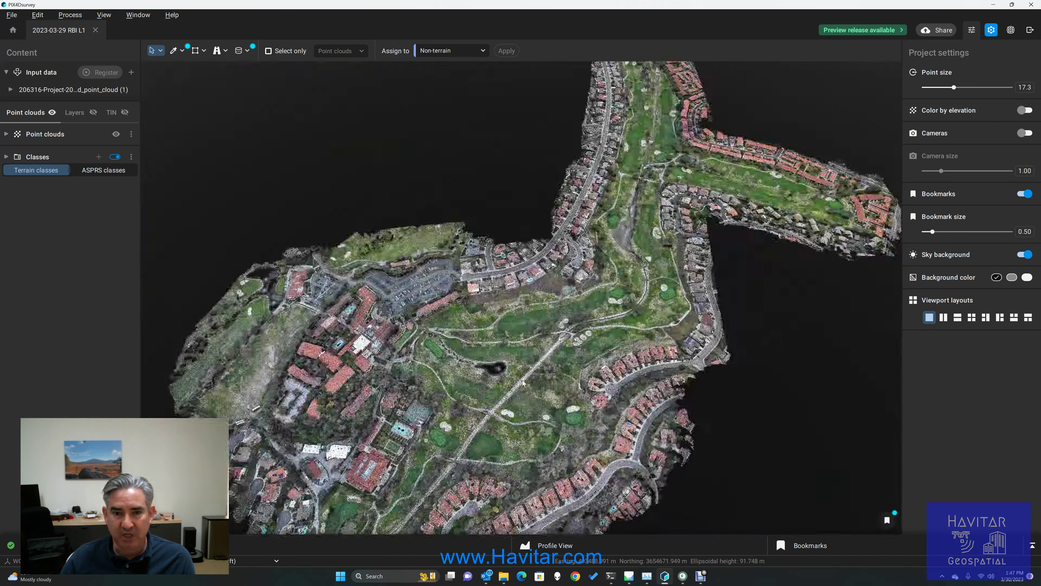
{"action": "left_click_drag", "start_coordinate": [467, 452], "coordinate": [653, 354]}
{"action": "scroll", "coordinate": [595, 330], "scroll_direction": "up", "scroll_amount": 5}
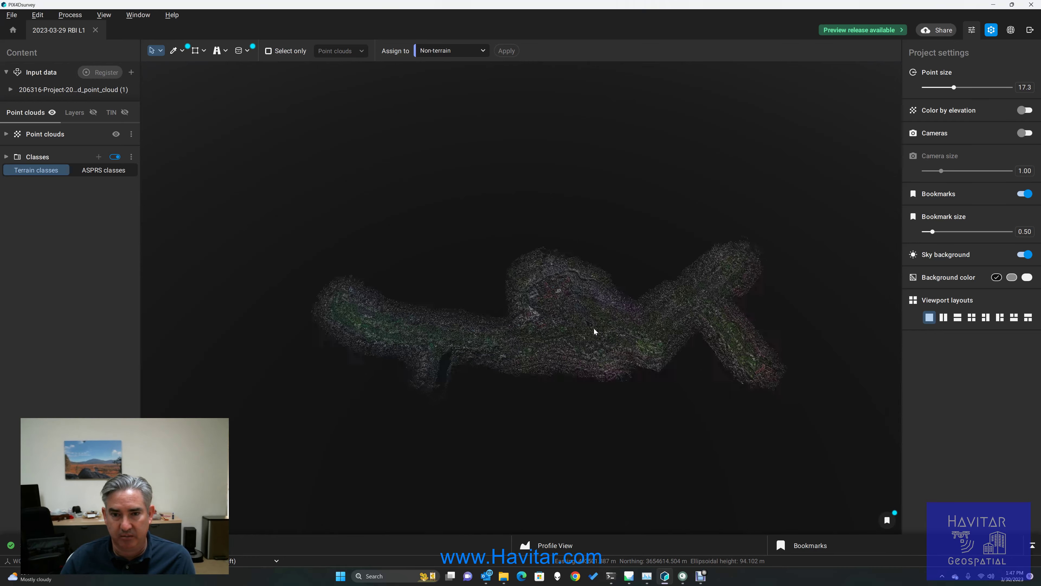
{"action": "scroll", "coordinate": [549, 328], "scroll_direction": "down", "scroll_amount": 2}
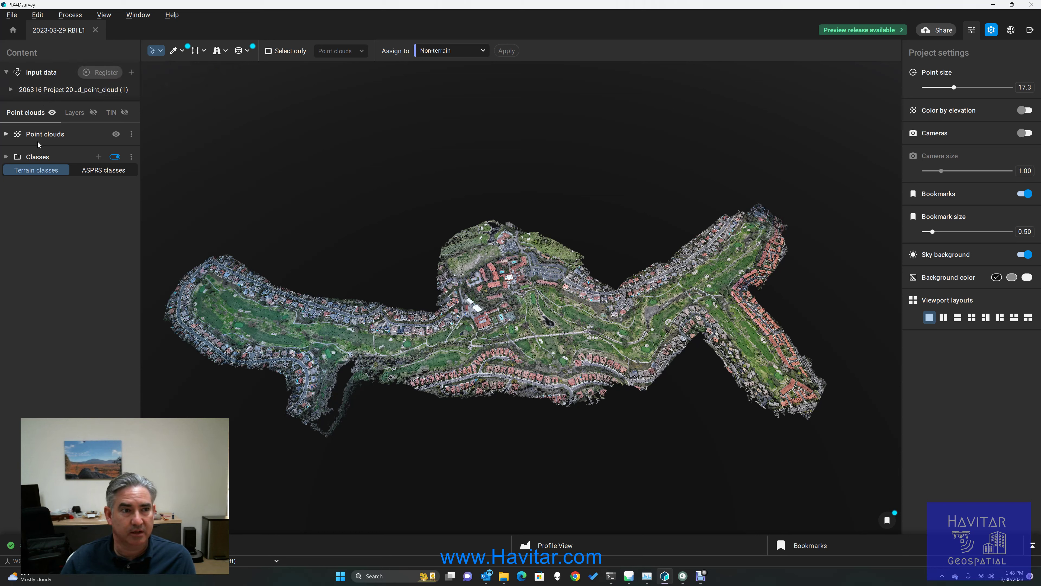
- Expand Point clouds and Classes to show 128,537,484 points with Unclassified, Terrain and Non-terrain counts
{"action": "left_click", "coordinate": [7, 135]}
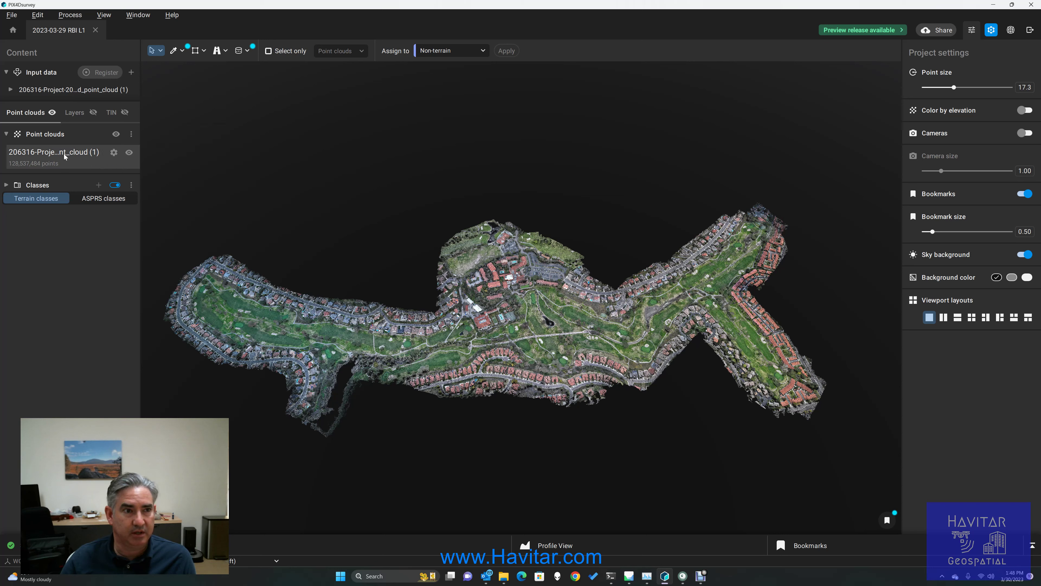
{"action": "left_click", "coordinate": [47, 184]}
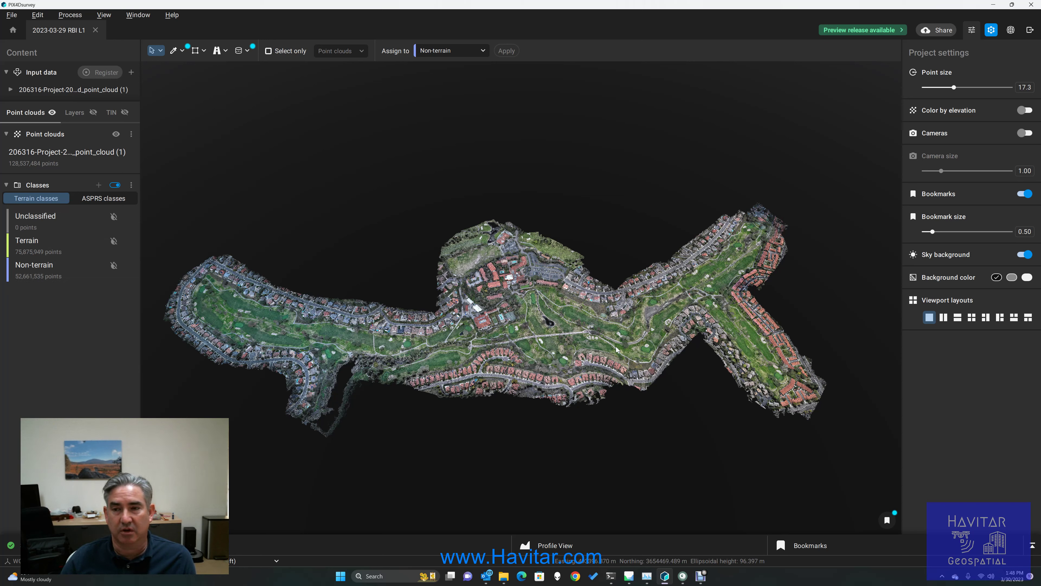
{"action": "left_click", "coordinate": [975, 33]}
- Bring up the processing steps and expand the Distant outlier filter options
{"action": "left_click", "coordinate": [992, 33]}
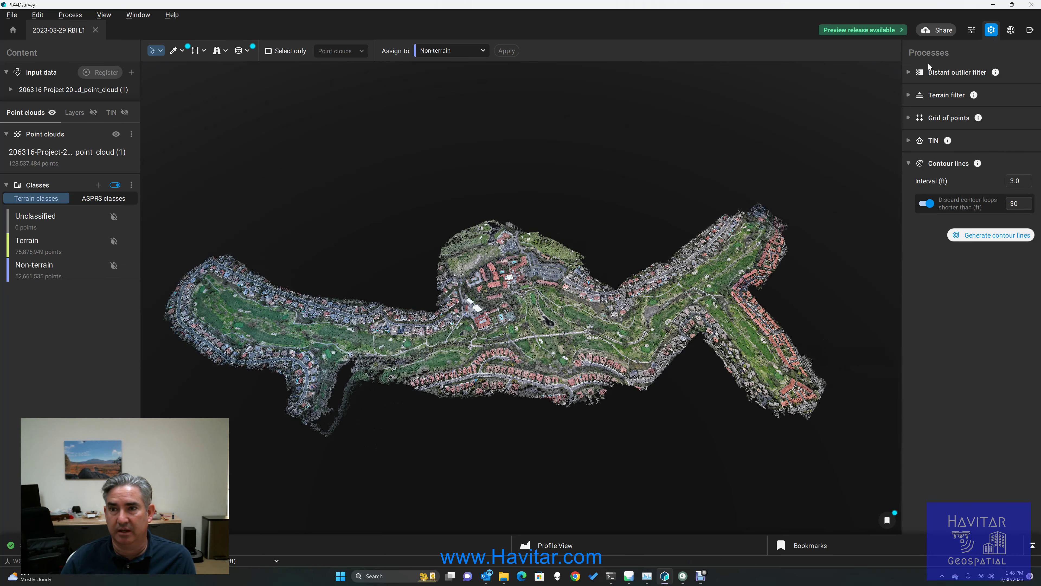
{"action": "left_click", "coordinate": [909, 72]}
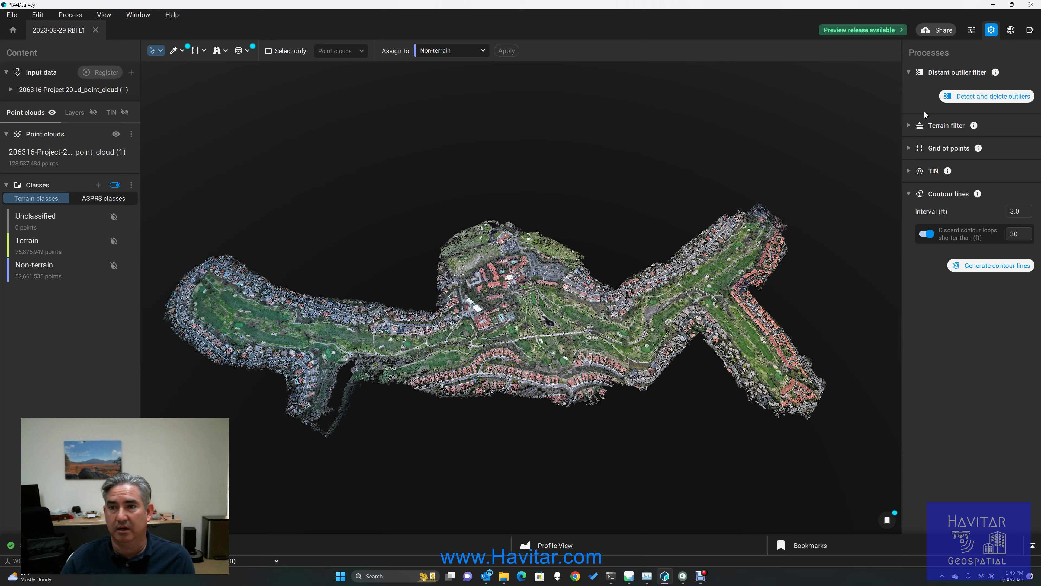
- Expand the Terrain filter showing 3.0 ft sample distance, High rigidity and 1 ft ground threshold
{"action": "left_click", "coordinate": [908, 125]}
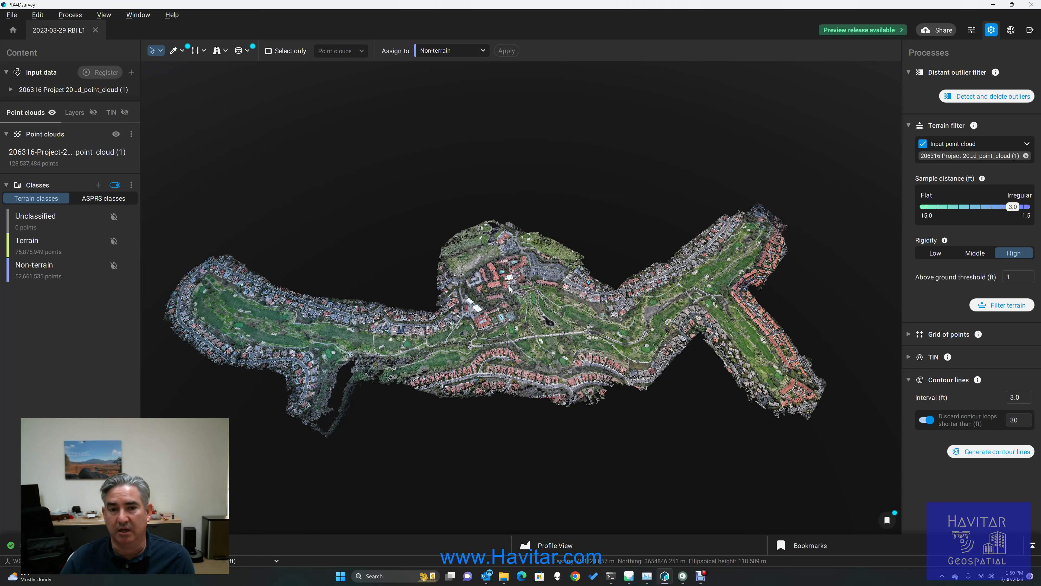
{"action": "scroll", "coordinate": [516, 272], "scroll_direction": "up", "scroll_amount": 5}
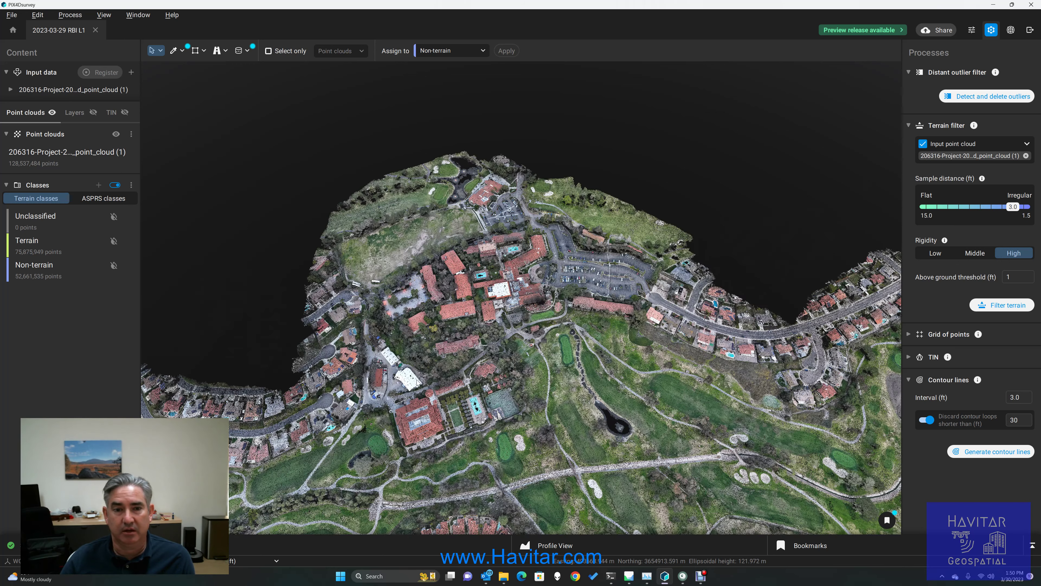
{"action": "scroll", "coordinate": [429, 421], "scroll_direction": "up", "scroll_amount": 3}
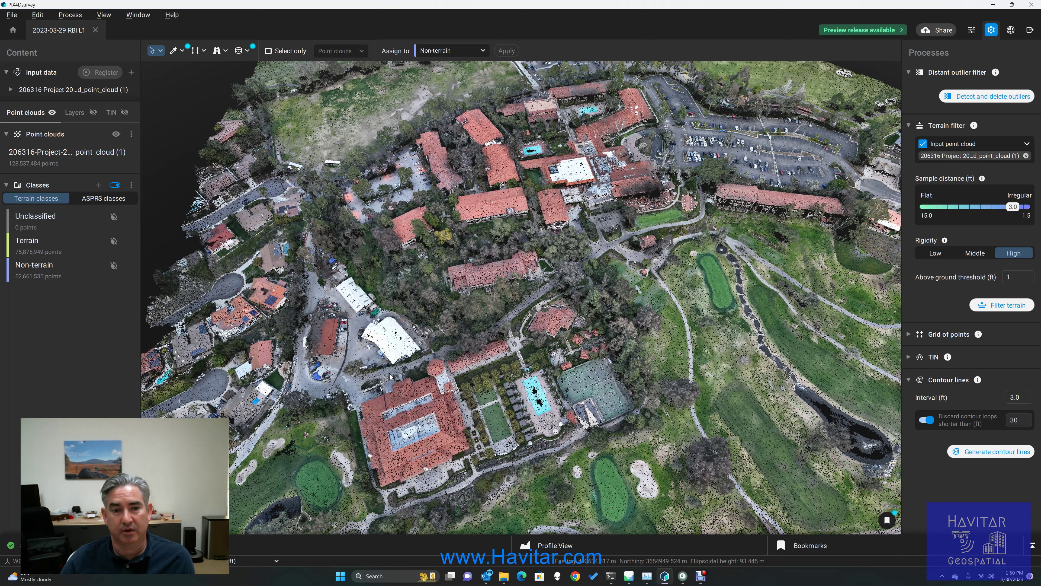
{"action": "right_click", "coordinate": [389, 387]}
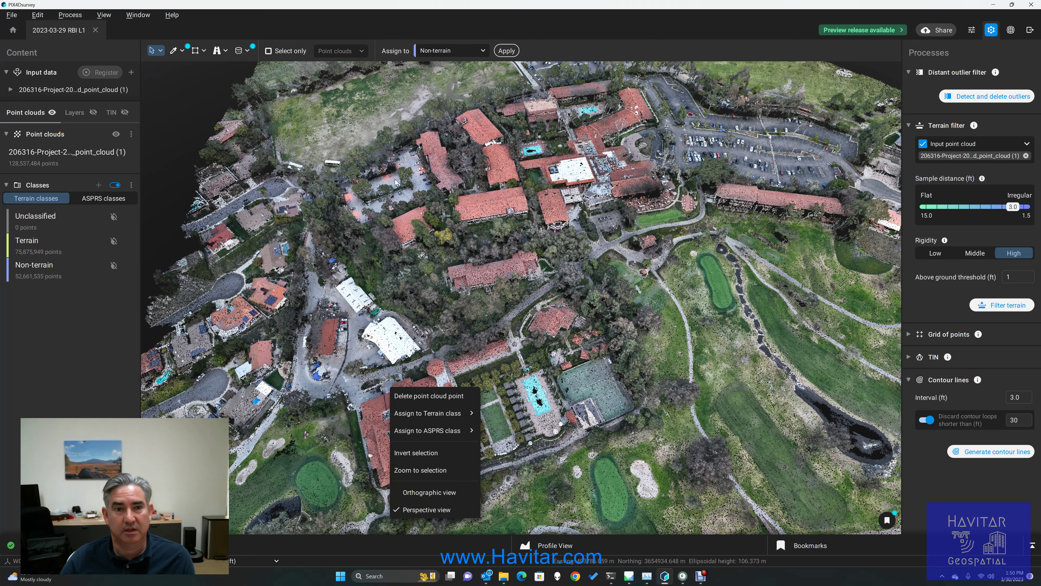
{"action": "key", "text": "Escape"}
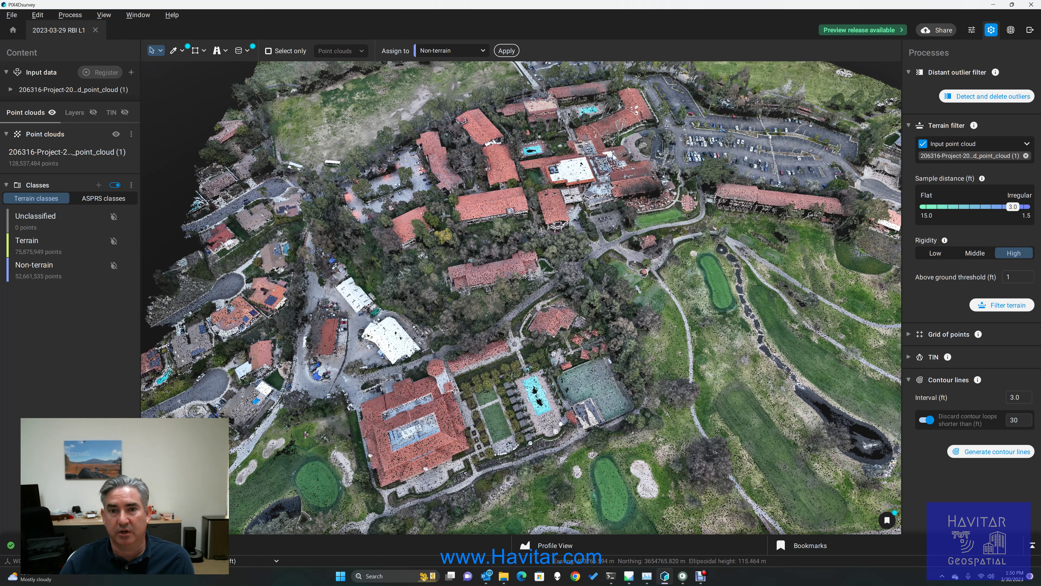
{"action": "scroll", "coordinate": [597, 167], "scroll_direction": "up", "scroll_amount": 3}
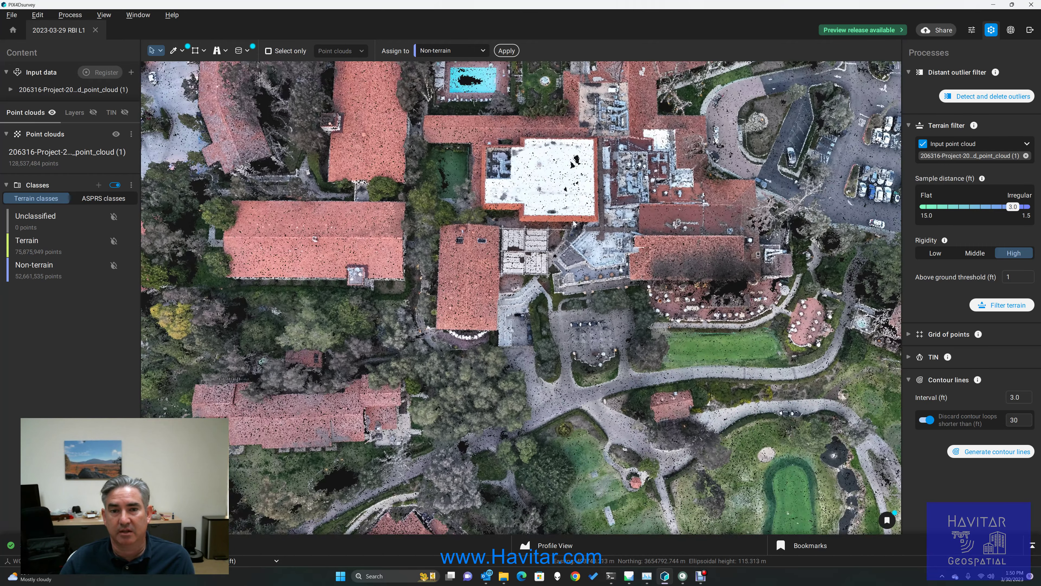
{"action": "right_click_drag", "start_coordinate": [574, 212], "coordinate": [500, 274]}
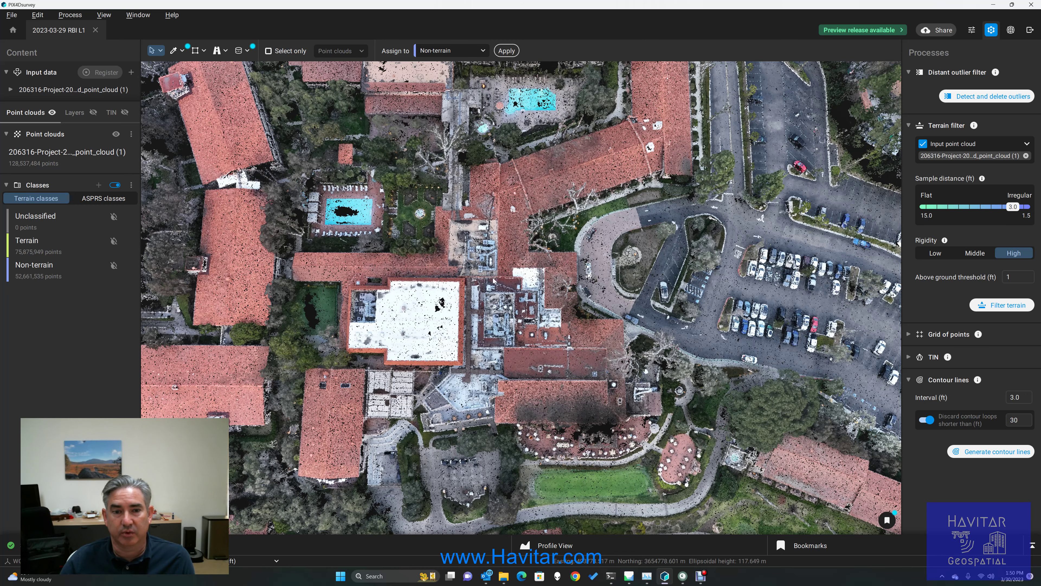
{"action": "scroll", "coordinate": [427, 328], "scroll_direction": "down", "scroll_amount": 10}
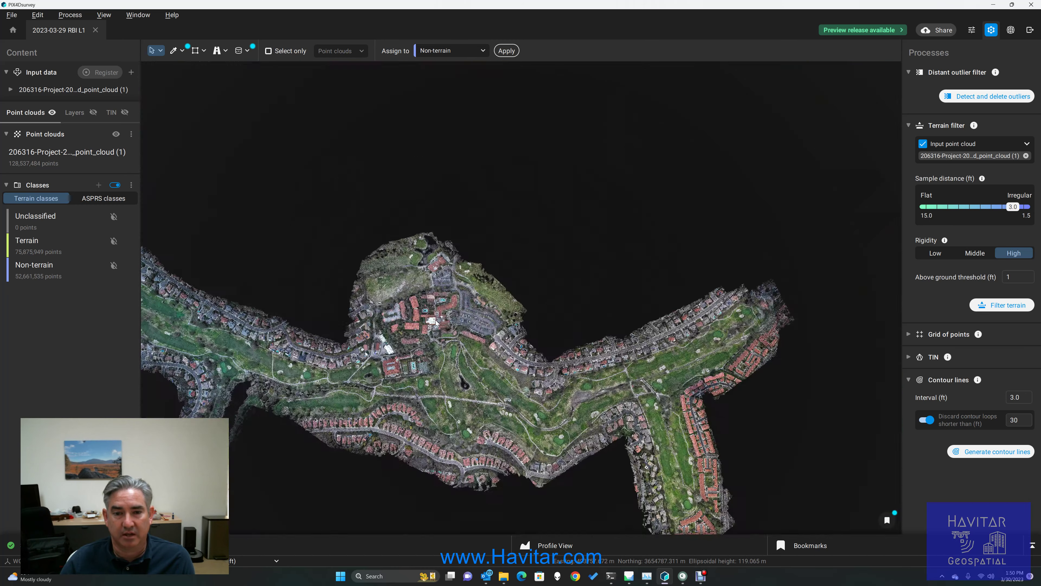
{"action": "left_click_drag", "start_coordinate": [436, 322], "coordinate": [539, 335]}
{"action": "scroll", "coordinate": [360, 433], "scroll_direction": "down", "scroll_amount": 3}
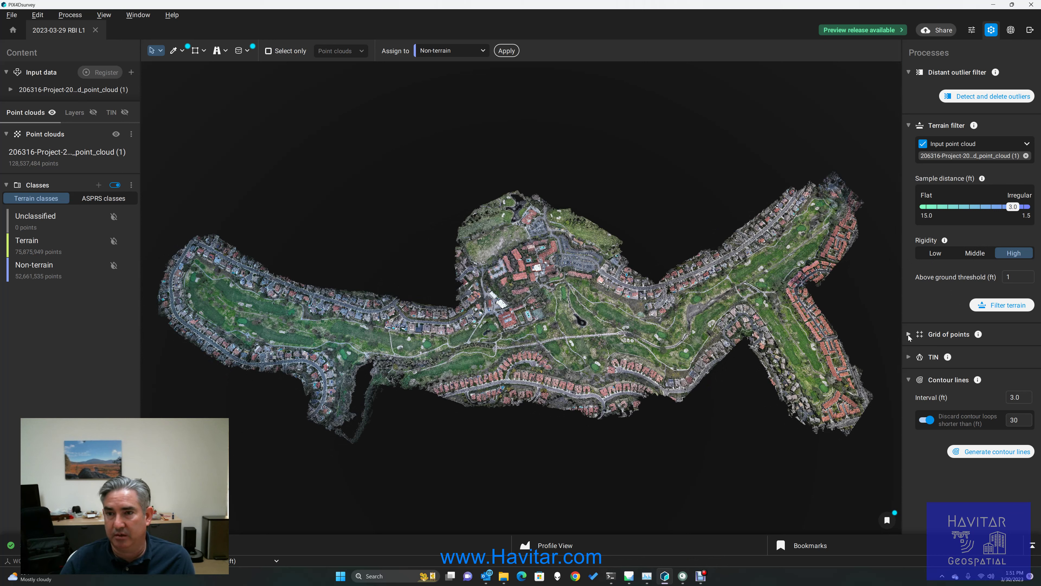
- Expand Grid of points settings and list the grid, TIN and contour outputs under the TIN tab
{"action": "left_click", "coordinate": [908, 335]}
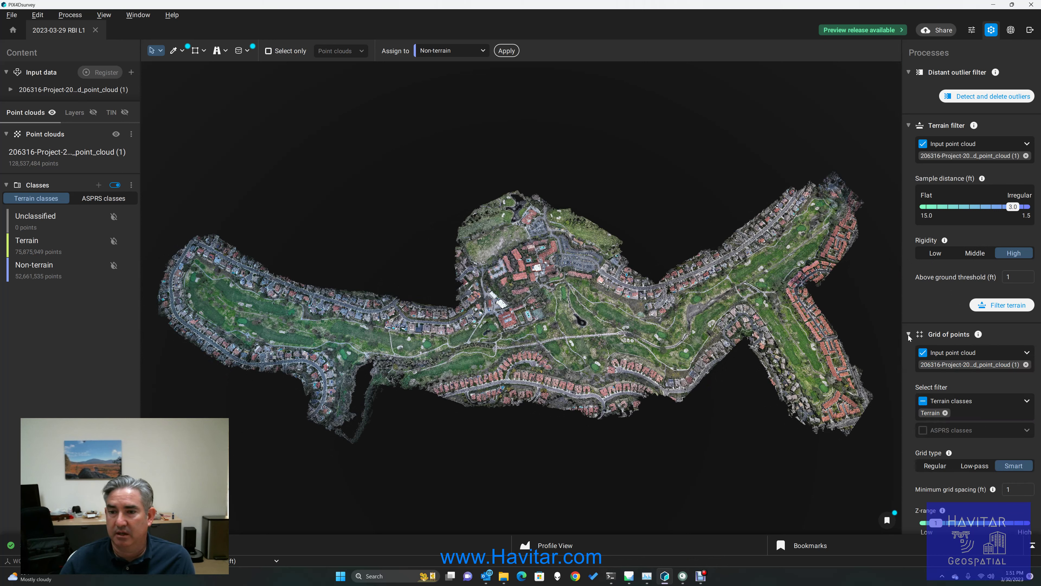
{"action": "scroll", "coordinate": [913, 349], "scroll_direction": "down", "scroll_amount": 4}
{"action": "scroll", "coordinate": [915, 357], "scroll_direction": "down", "scroll_amount": 2}
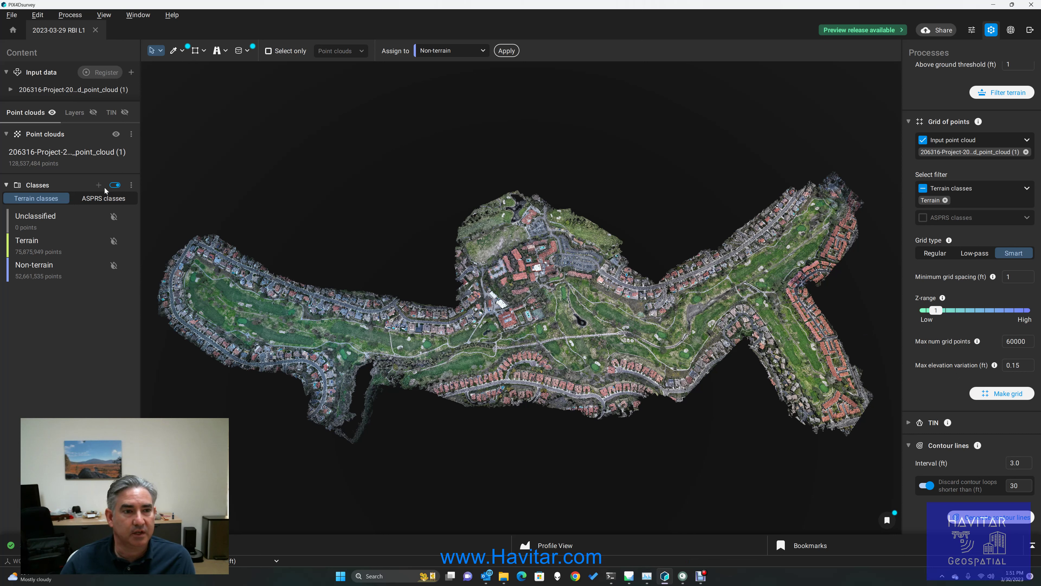
{"action": "left_click", "coordinate": [111, 113]}
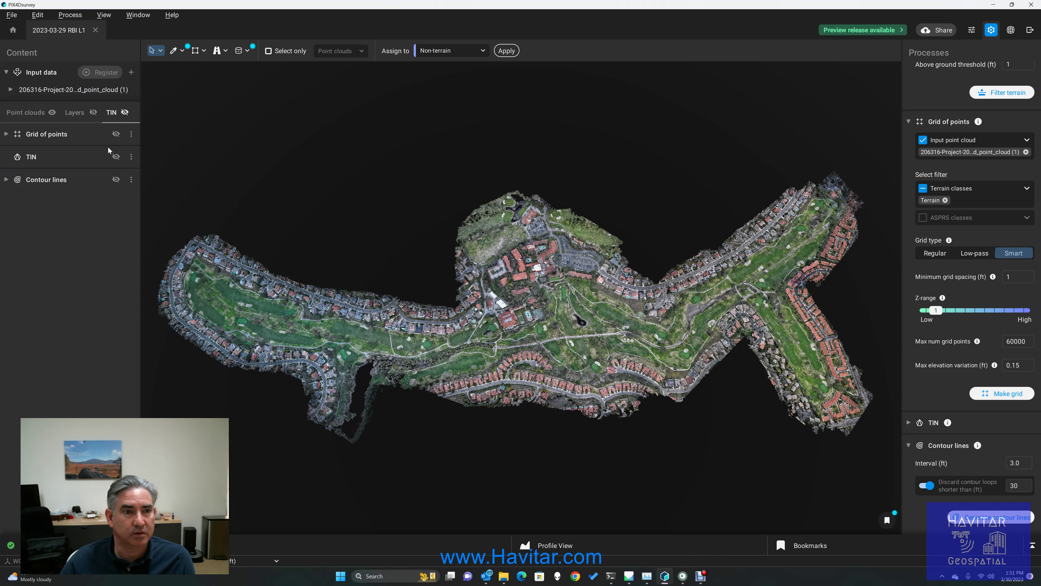
{"action": "left_click", "coordinate": [79, 116]}
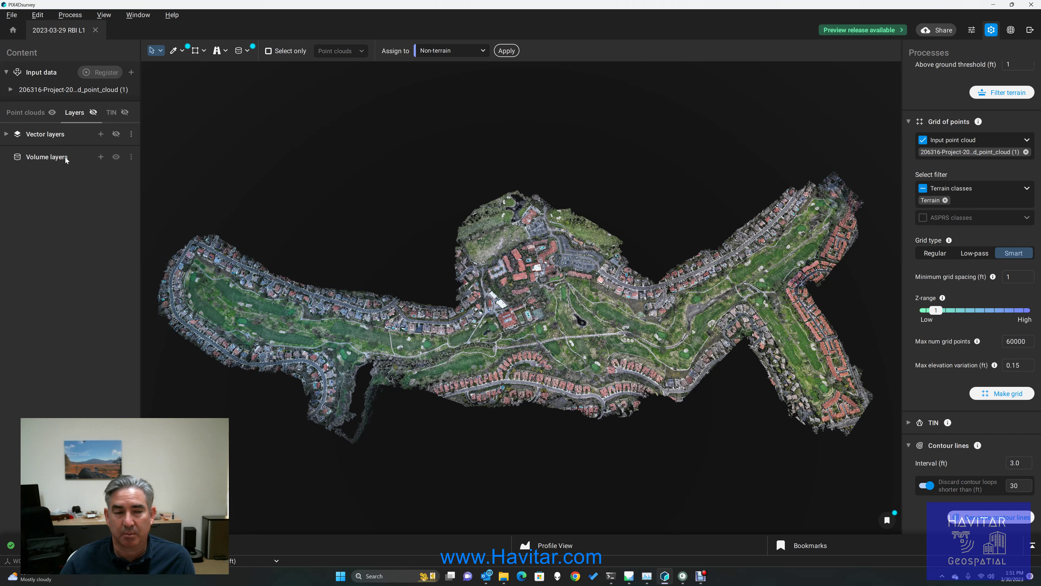
{"action": "left_click", "coordinate": [113, 112]}
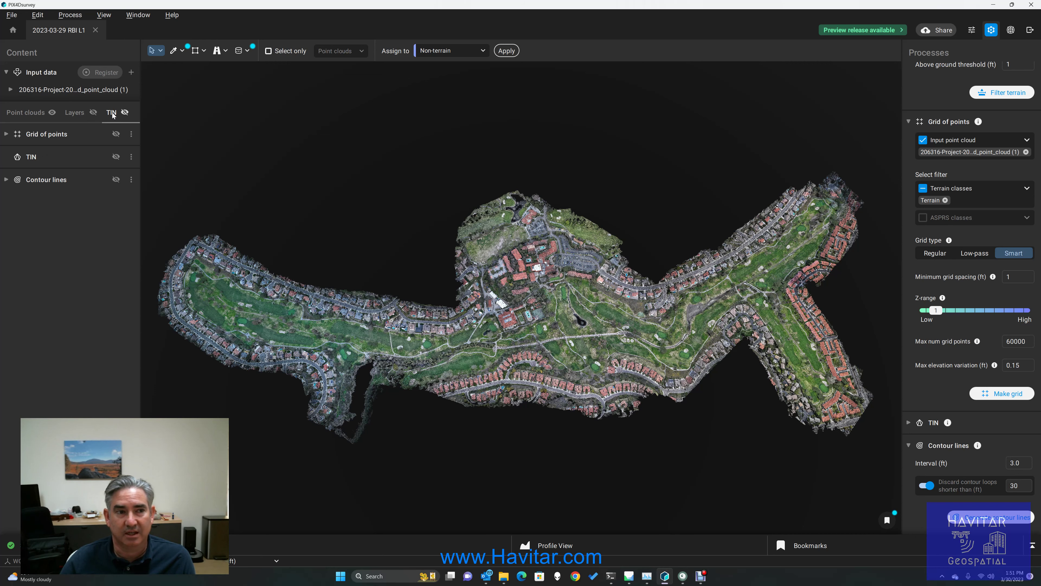
- Display the grid of points as blue and yellow crosses and zoom in to inspect them
{"action": "left_click", "coordinate": [116, 133]}
{"action": "scroll", "coordinate": [551, 302], "scroll_direction": "up", "scroll_amount": 1}
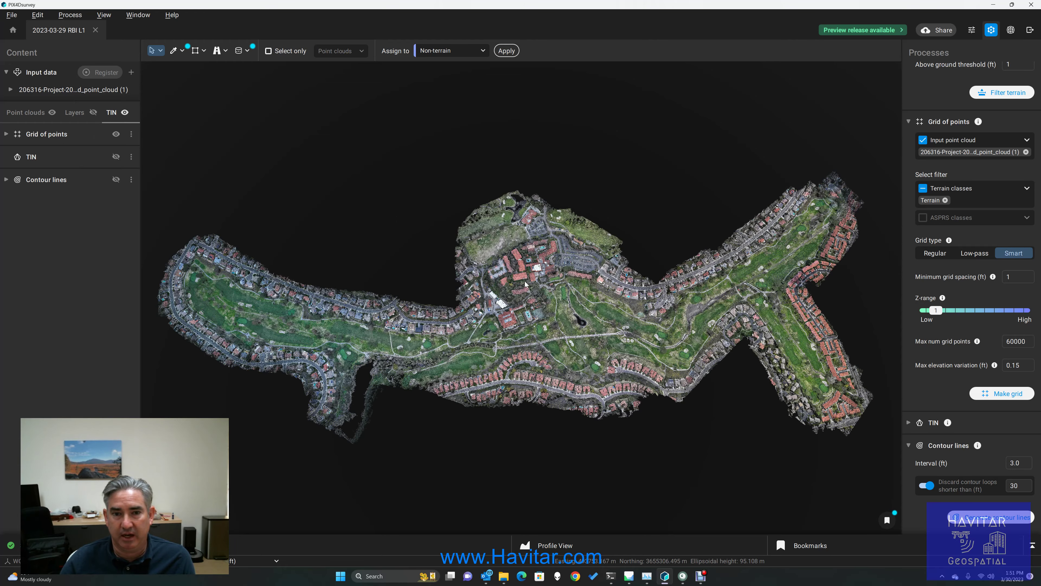
{"action": "scroll", "coordinate": [552, 274], "scroll_direction": "up", "scroll_amount": 5}
{"action": "scroll", "coordinate": [551, 272], "scroll_direction": "up", "scroll_amount": 10}
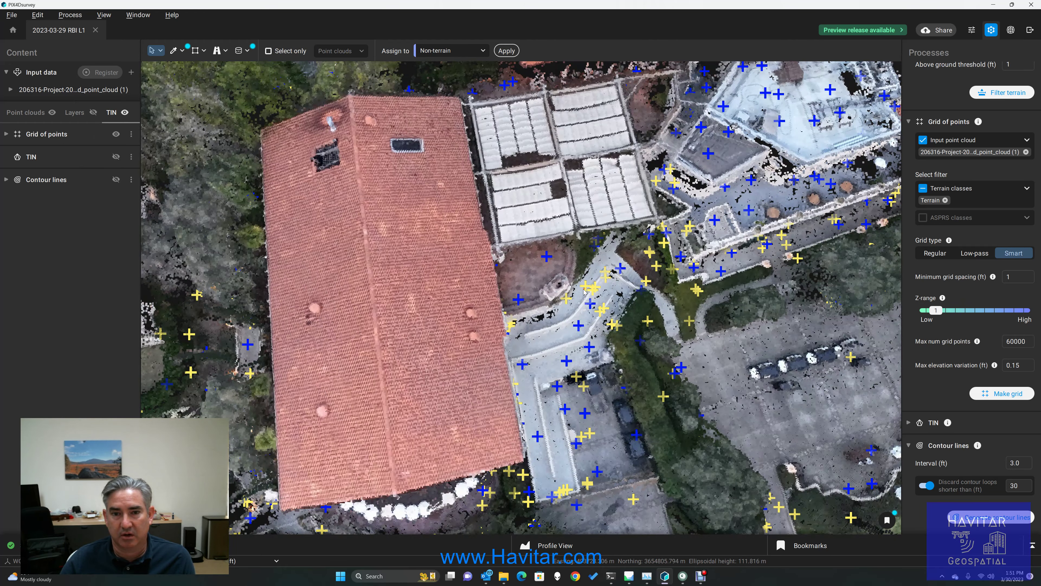
{"action": "scroll", "coordinate": [569, 332], "scroll_direction": "down", "scroll_amount": 8}
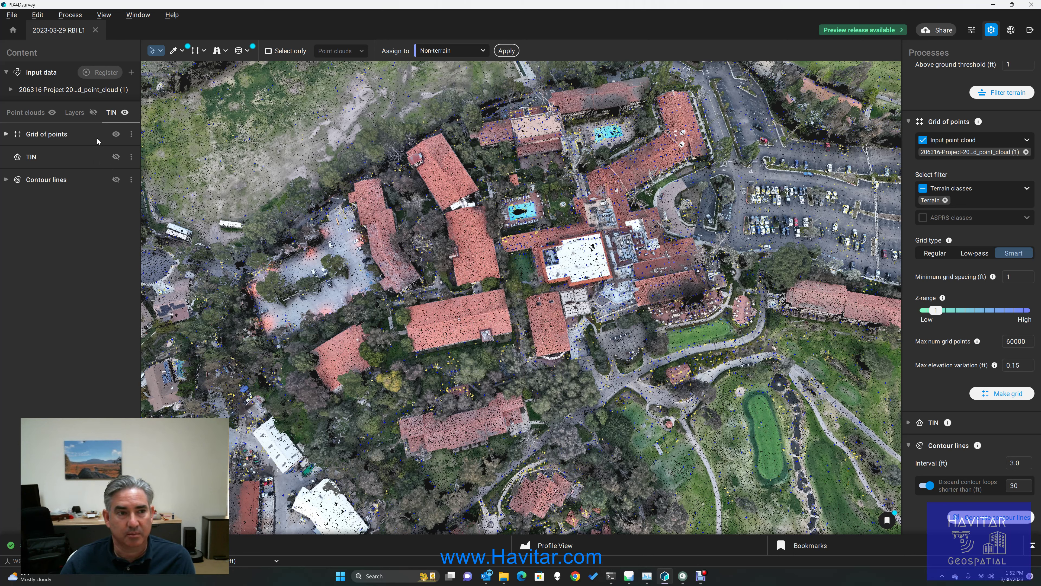
- Show the white TIN surface over the resort, then overlay the green contour lines
{"action": "left_click", "coordinate": [116, 157]}
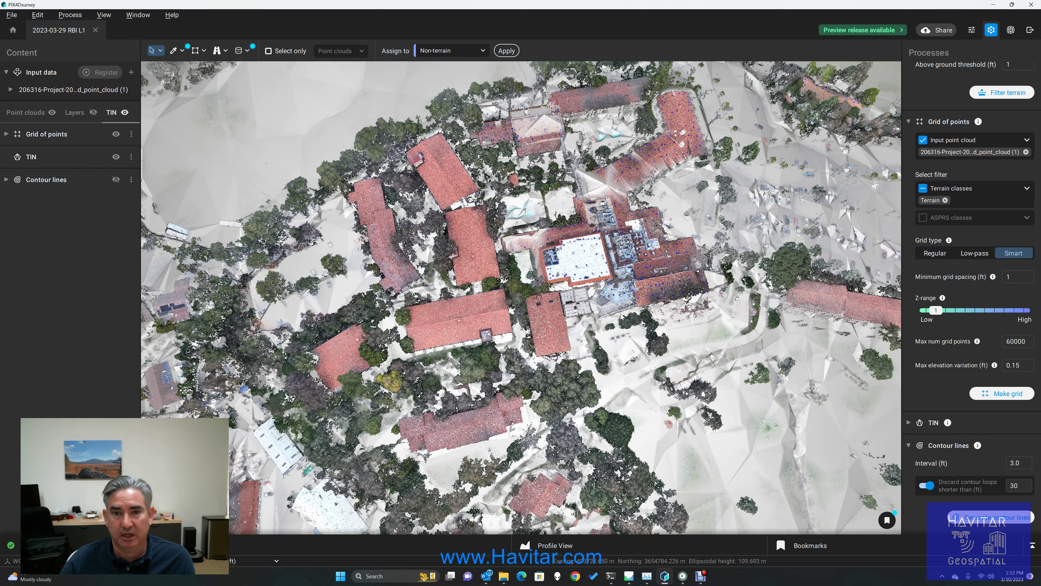
{"action": "scroll", "coordinate": [560, 332], "scroll_direction": "down", "scroll_amount": 5}
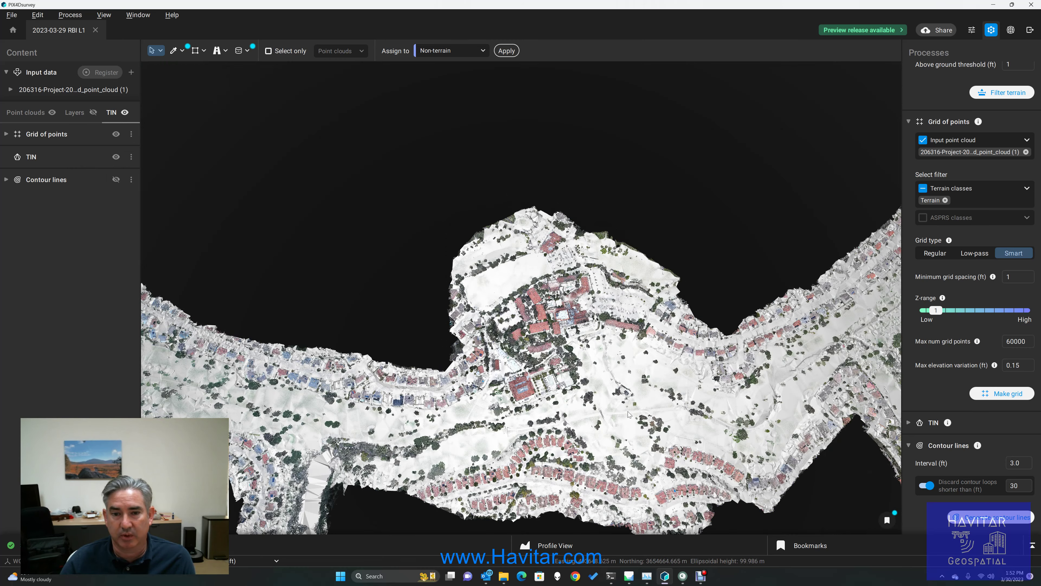
{"action": "scroll", "coordinate": [626, 369], "scroll_direction": "up", "scroll_amount": 5}
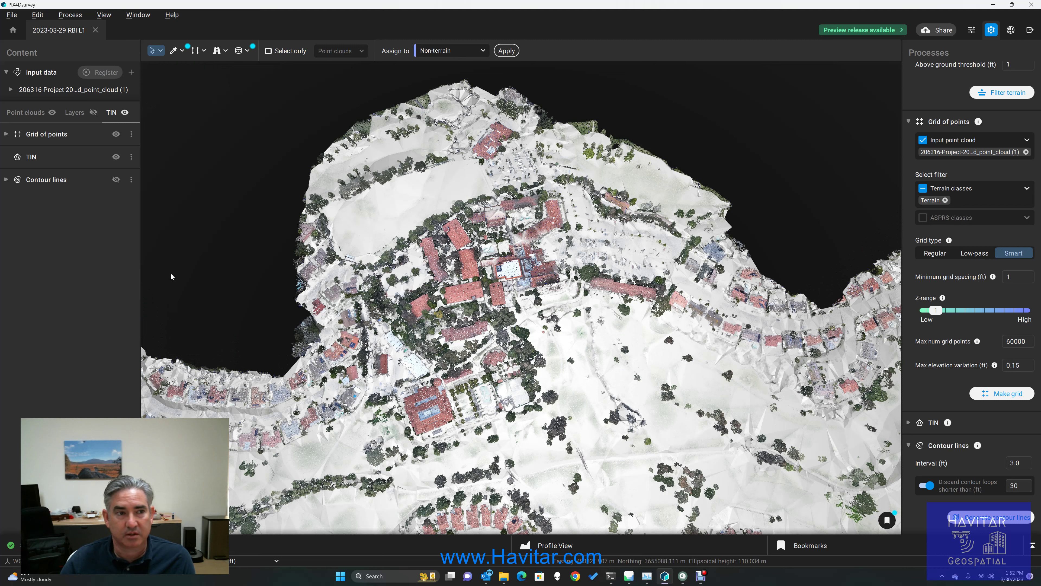
{"action": "left_click", "coordinate": [116, 180]}
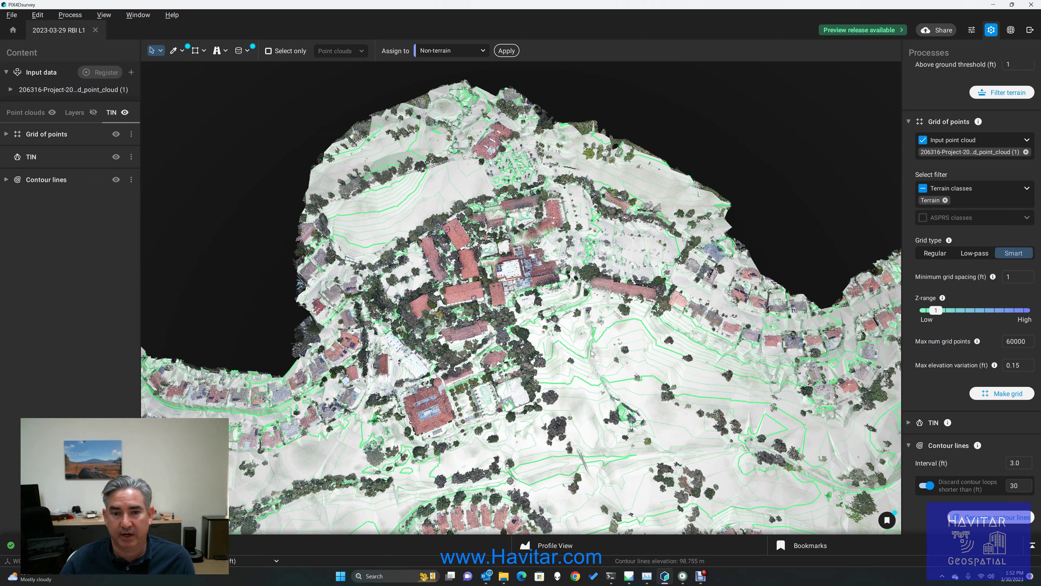
- Hide the TIN so the green 3 ft contours lie over the point cloud, then tilt obliquely
{"action": "scroll", "coordinate": [567, 342], "scroll_direction": "up", "scroll_amount": 1}
{"action": "scroll", "coordinate": [558, 341], "scroll_direction": "up", "scroll_amount": 1}
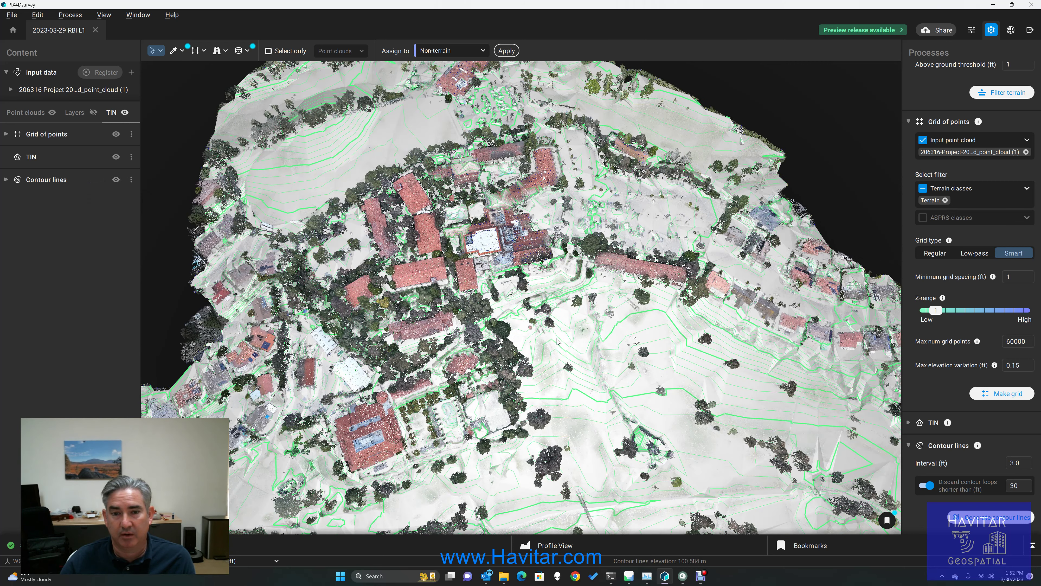
{"action": "scroll", "coordinate": [557, 342], "scroll_direction": "up", "scroll_amount": 5}
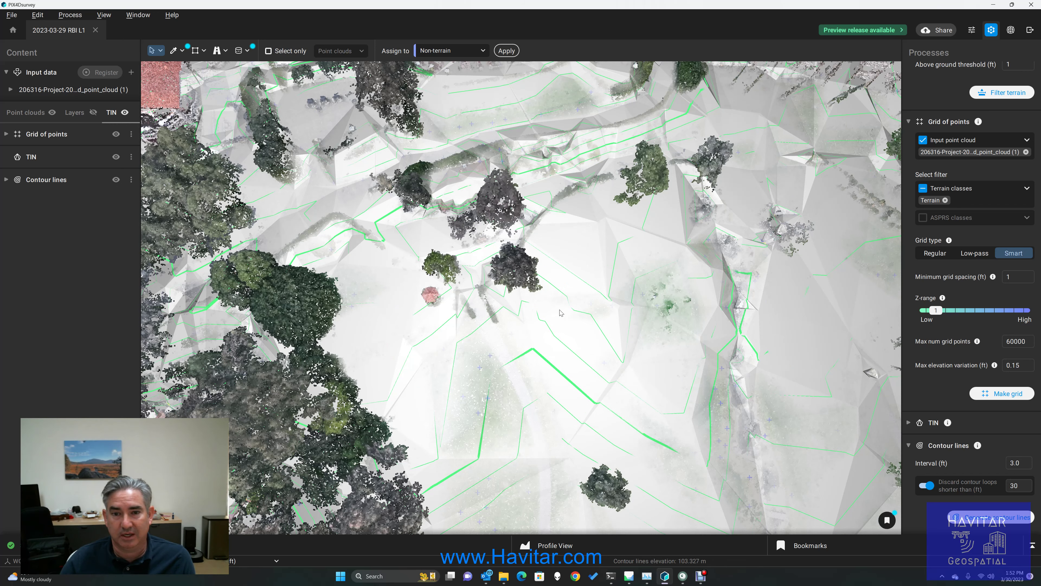
{"action": "left_click", "coordinate": [116, 157]}
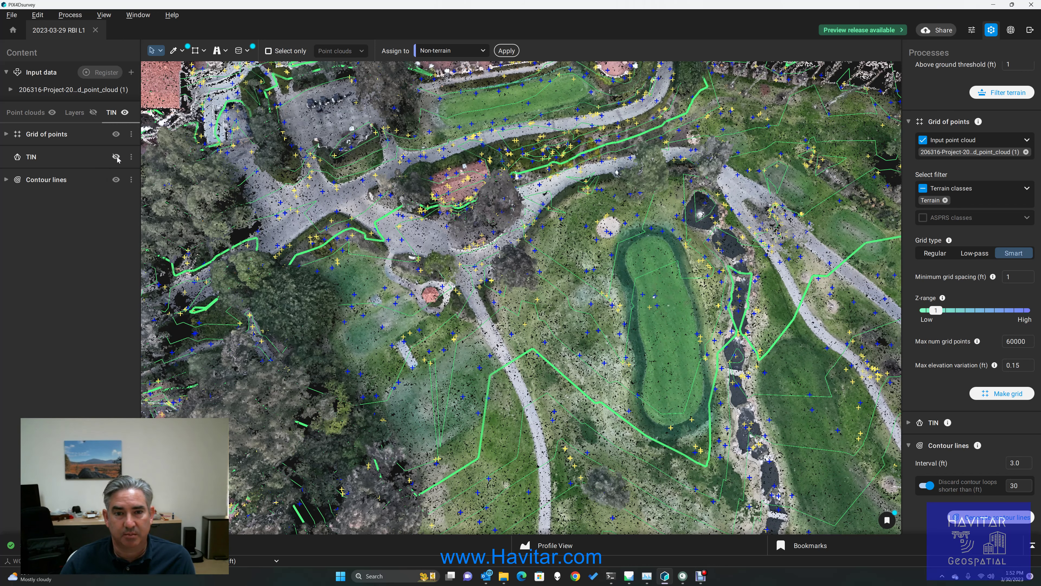
{"action": "scroll", "coordinate": [565, 284], "scroll_direction": "down", "scroll_amount": 8}
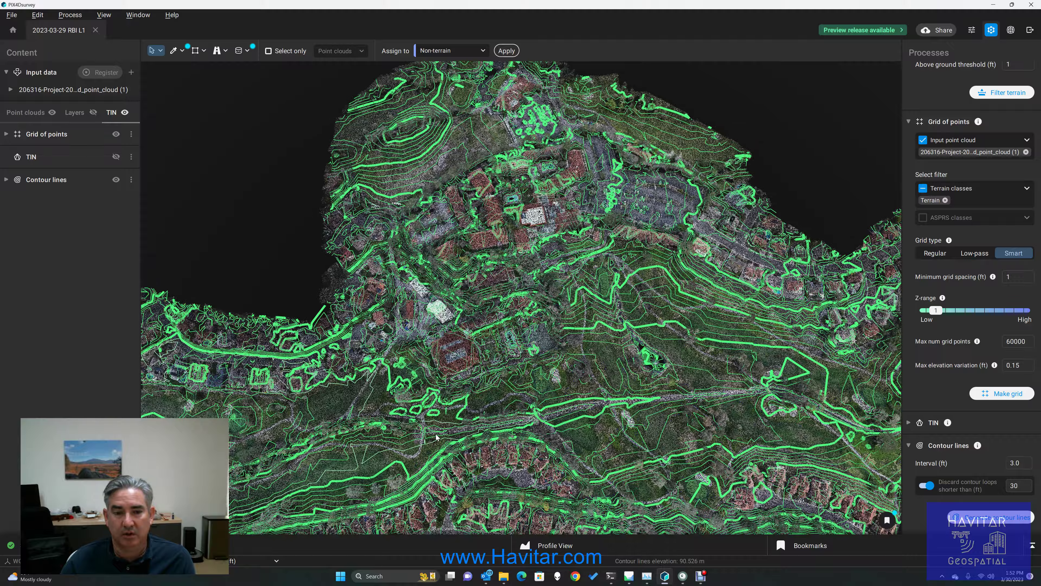
{"action": "left_click_drag", "start_coordinate": [411, 456], "coordinate": [597, 242]}
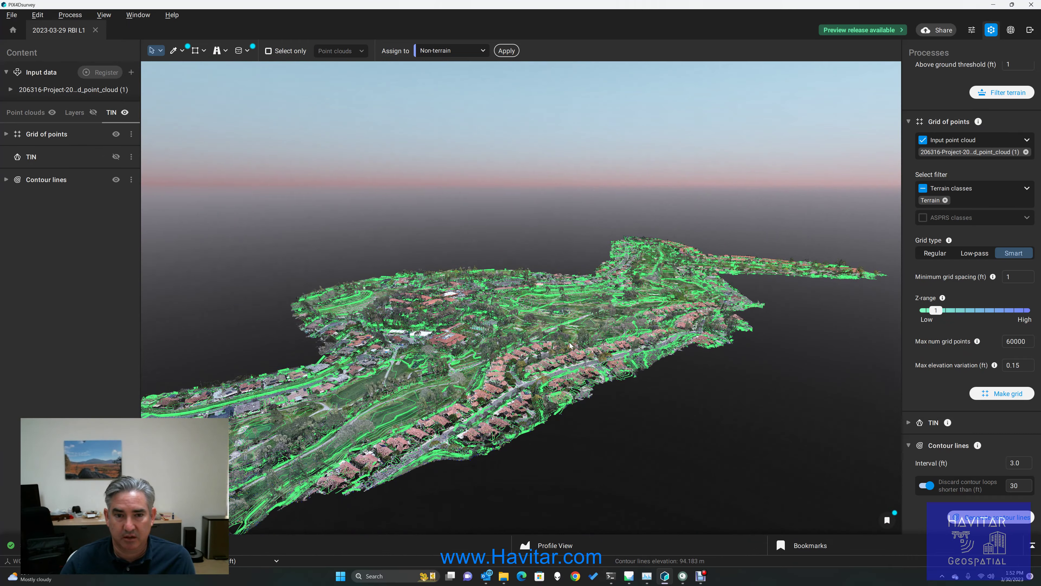
- Zoom and orbit close over the hillside homes to inspect contours along the main street
{"action": "scroll", "coordinate": [571, 345], "scroll_direction": "up", "scroll_amount": 3}
{"action": "scroll", "coordinate": [480, 390], "scroll_direction": "up", "scroll_amount": 5}
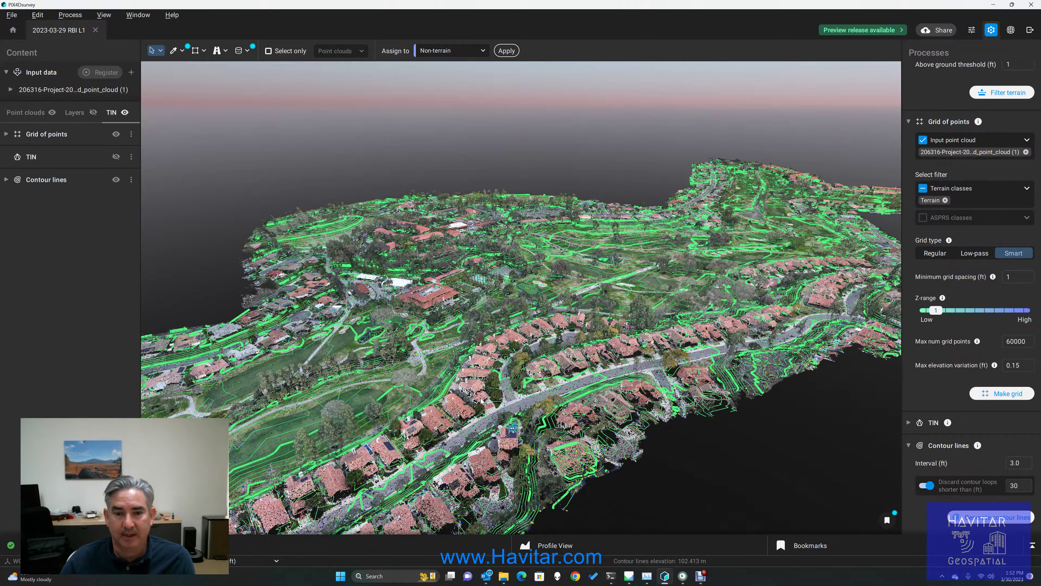
{"action": "scroll", "coordinate": [482, 401], "scroll_direction": "up", "scroll_amount": 3}
{"action": "scroll", "coordinate": [575, 366], "scroll_direction": "up", "scroll_amount": 5}
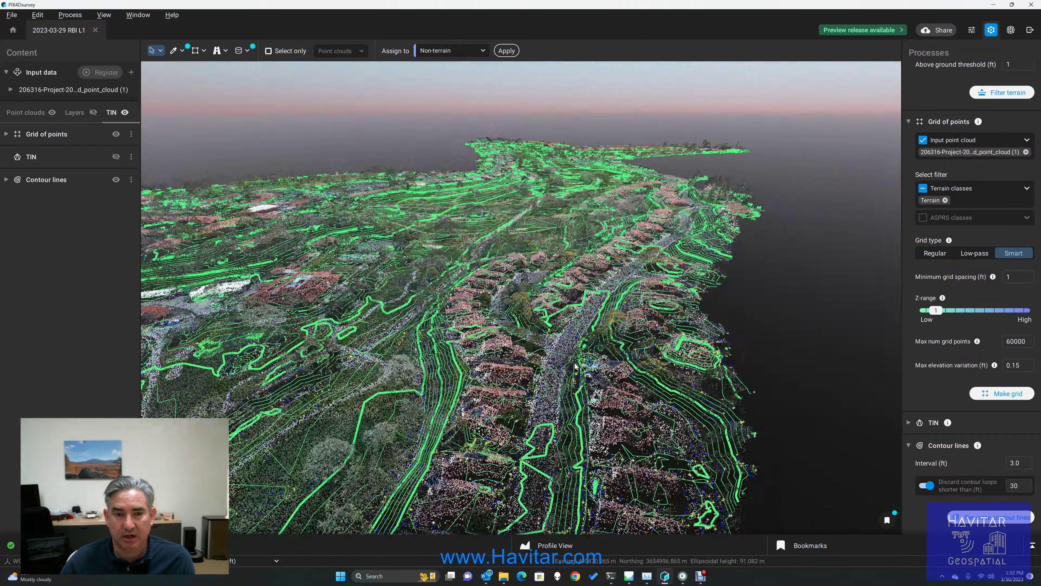
{"action": "scroll", "coordinate": [575, 367], "scroll_direction": "up", "scroll_amount": 2}
{"action": "scroll", "coordinate": [403, 375], "scroll_direction": "up", "scroll_amount": 3}
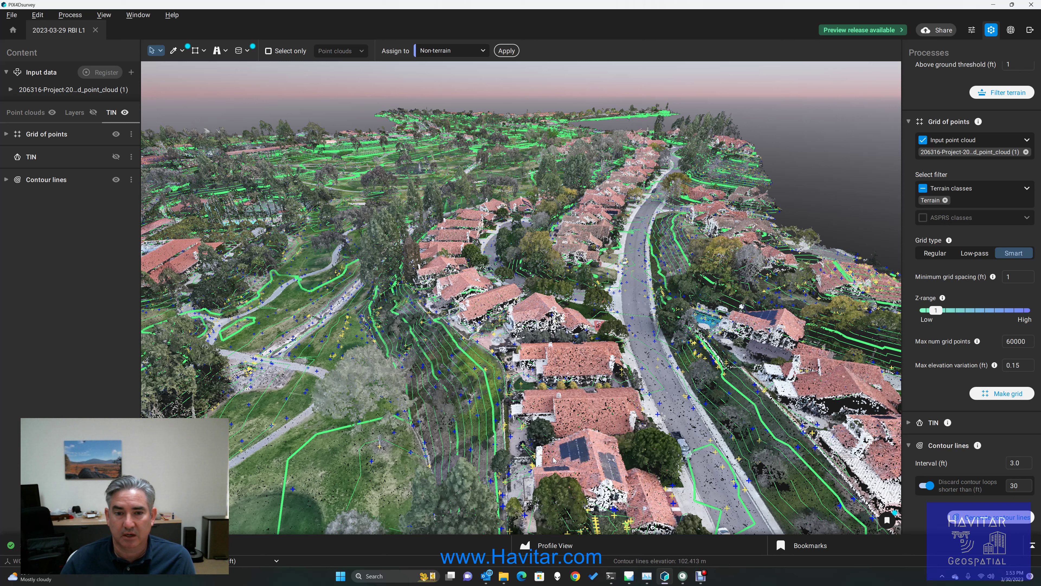
{"action": "left_click_drag", "start_coordinate": [500, 347], "coordinate": [385, 331]}
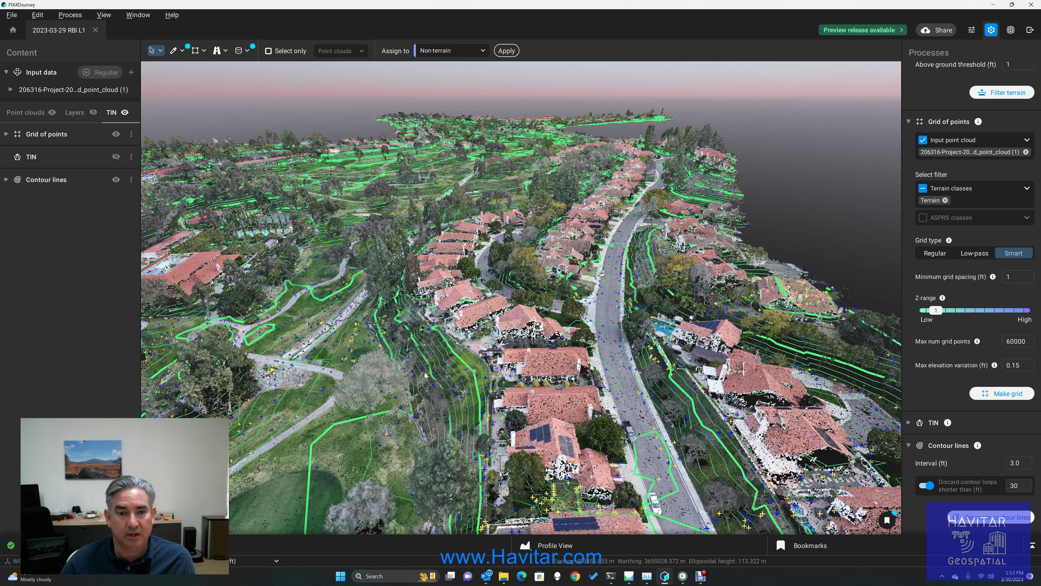
{"action": "left_click_drag", "start_coordinate": [385, 382], "coordinate": [385, 282]}
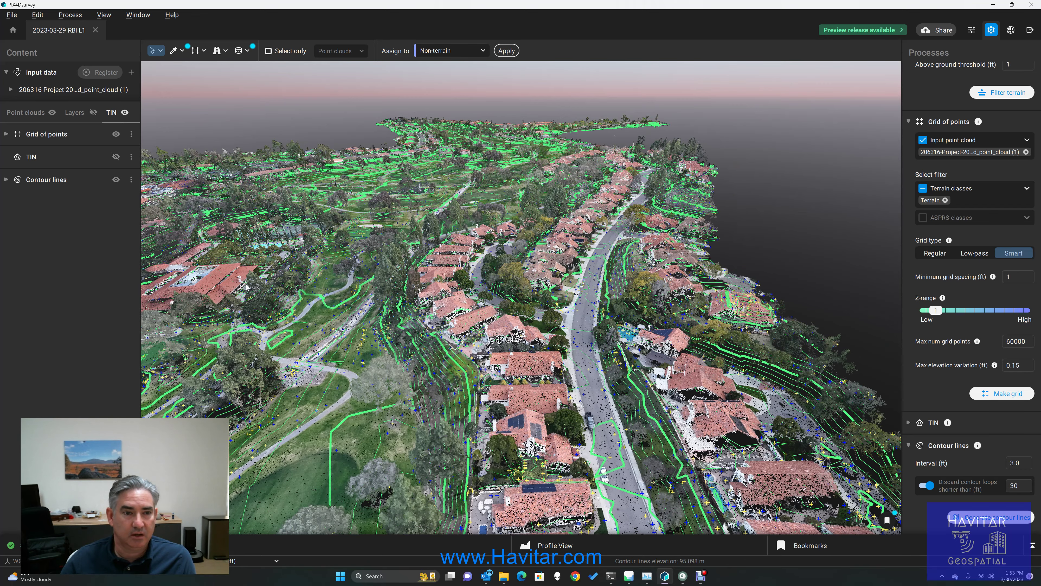
{"action": "scroll", "coordinate": [302, 278], "scroll_direction": "up", "scroll_amount": 3}
{"action": "scroll", "coordinate": [302, 278], "scroll_direction": "up", "scroll_amount": 5}
{"action": "left_click_drag", "start_coordinate": [302, 278], "coordinate": [249, 338]}
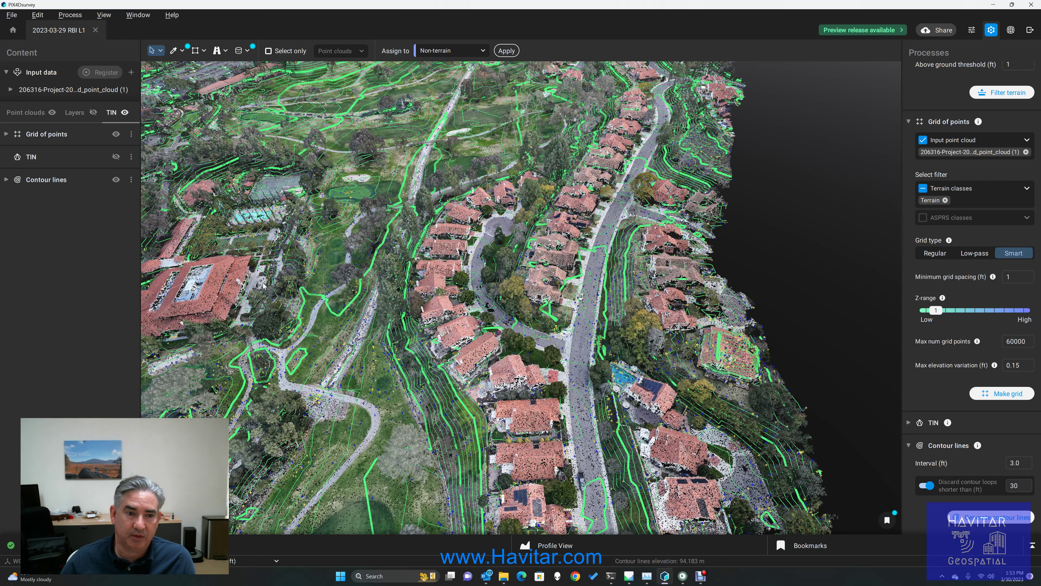
- Orbit low over the golf course to check the 3 ft contours against the horizon
{"action": "left_click_drag", "start_coordinate": [258, 289], "coordinate": [243, 142]}
{"action": "scroll", "coordinate": [347, 144], "scroll_direction": "up", "scroll_amount": 5}
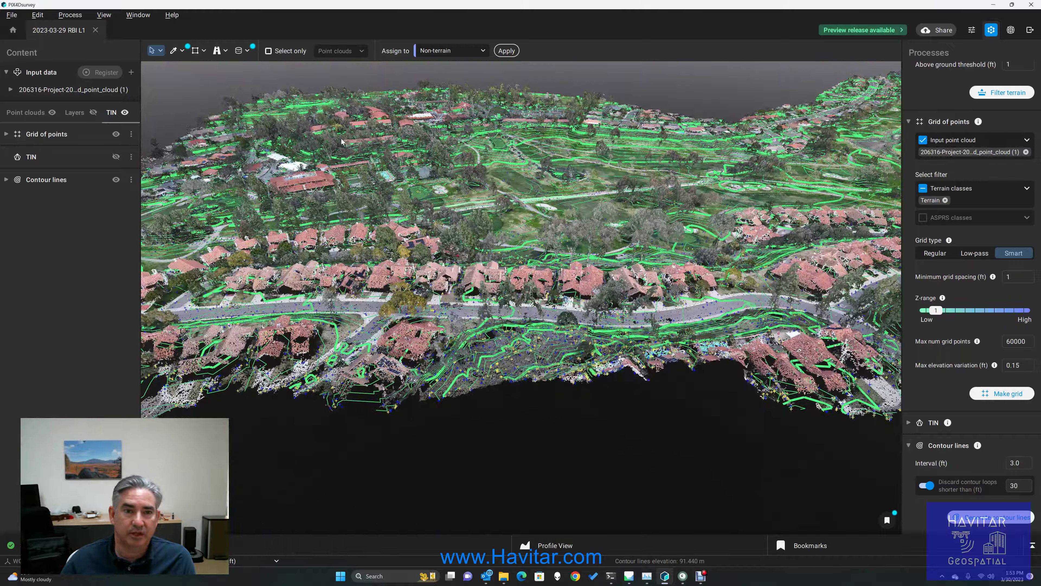
{"action": "left_click_drag", "start_coordinate": [492, 261], "coordinate": [770, 272]}
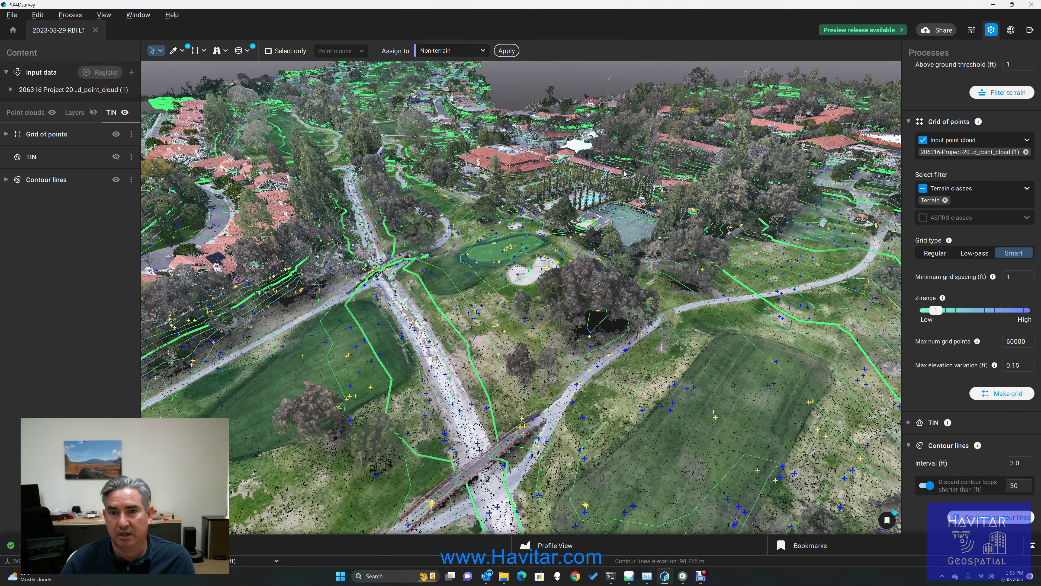
{"action": "scroll", "coordinate": [721, 154], "scroll_direction": "up", "scroll_amount": 3}
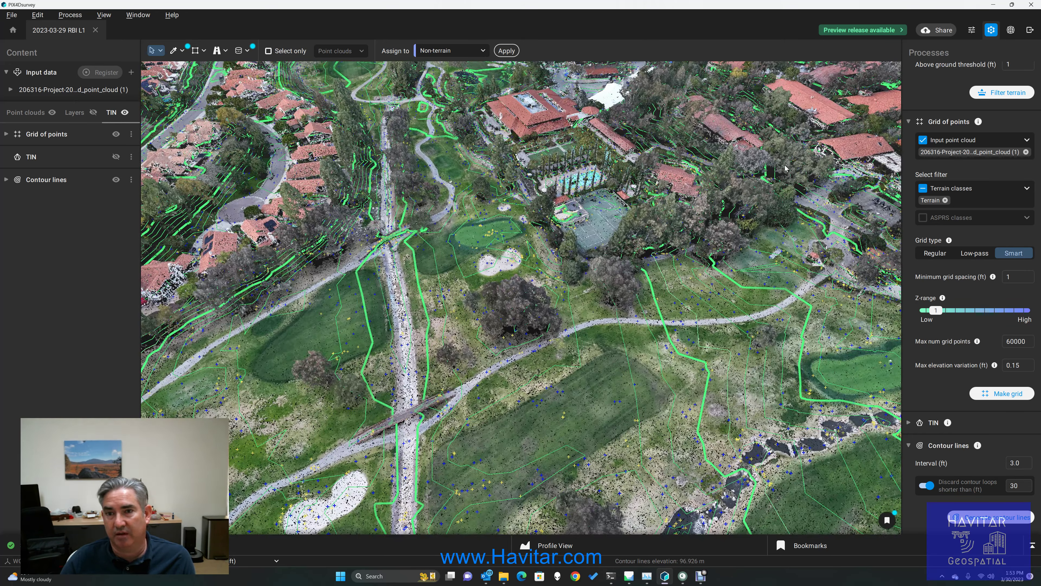
- Take an oblique look at the clubhouse contours, then collapse the Grid of points settings
{"action": "left_click_drag", "start_coordinate": [785, 168], "coordinate": [703, 111]}
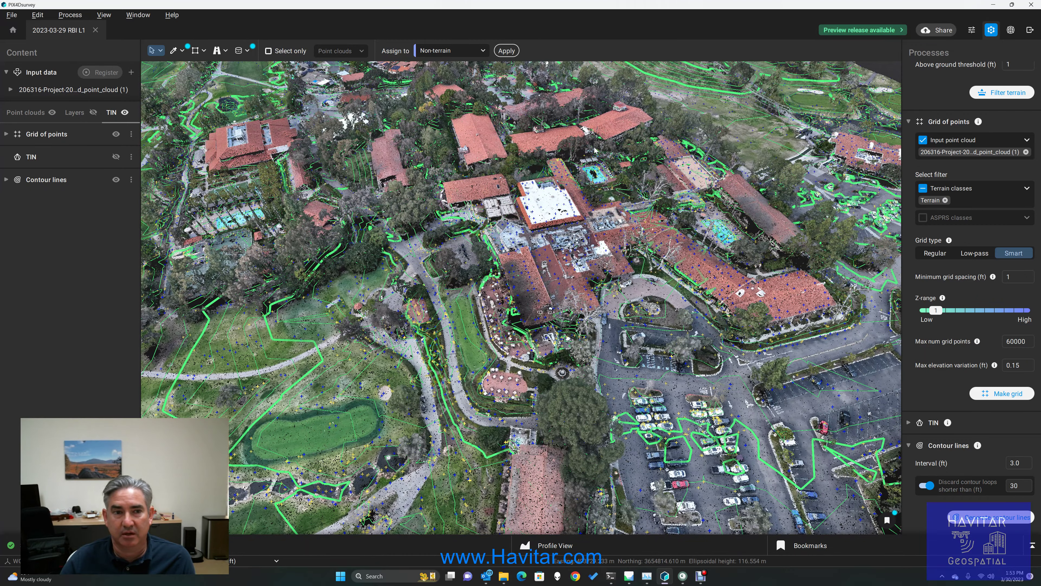
{"action": "scroll", "coordinate": [485, 150], "scroll_direction": "down", "scroll_amount": 2}
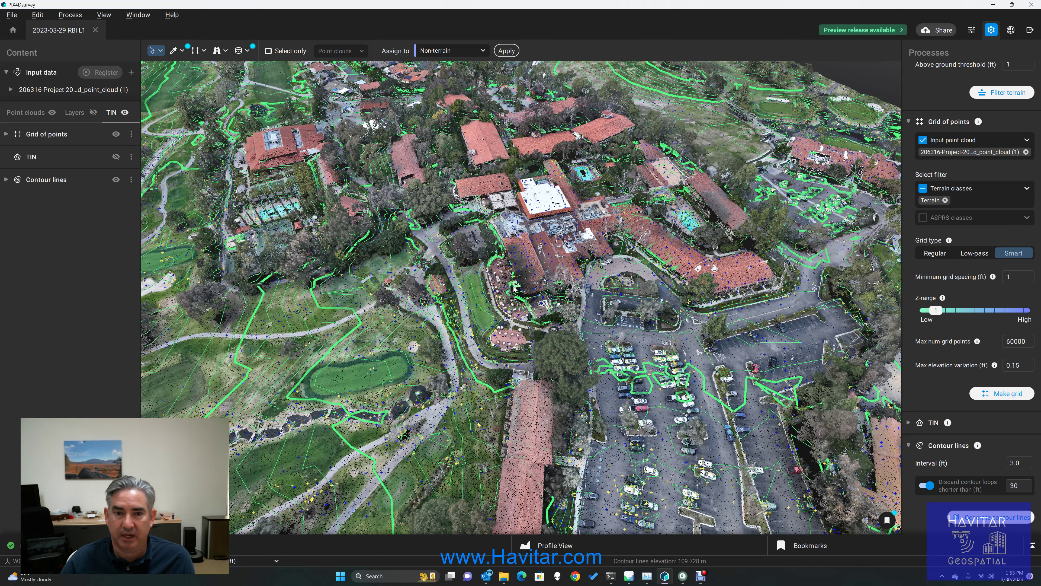
{"action": "left_click_drag", "start_coordinate": [516, 288], "coordinate": [714, 246]}
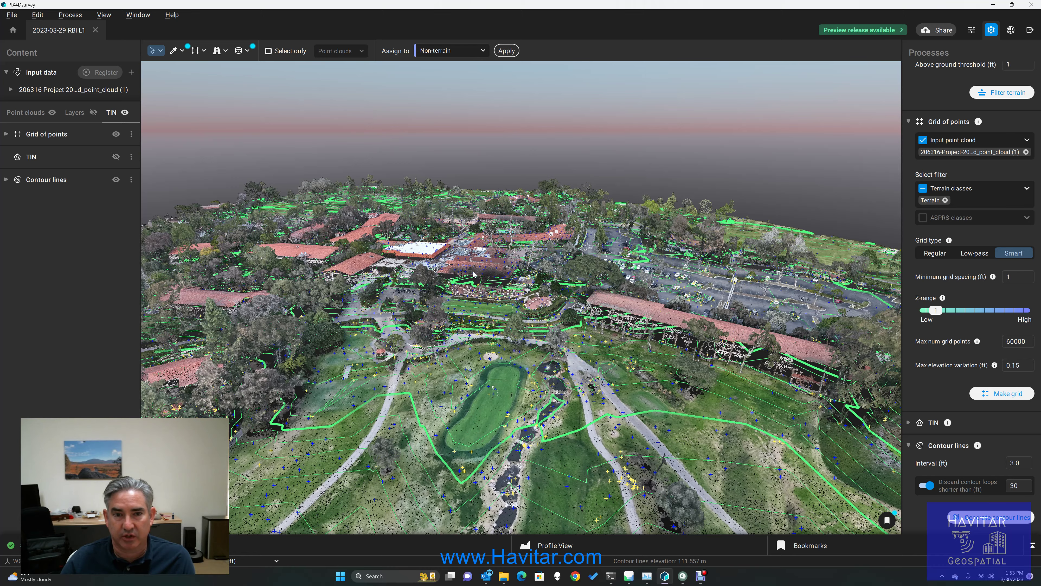
{"action": "scroll", "coordinate": [504, 281], "scroll_direction": "up", "scroll_amount": 5}
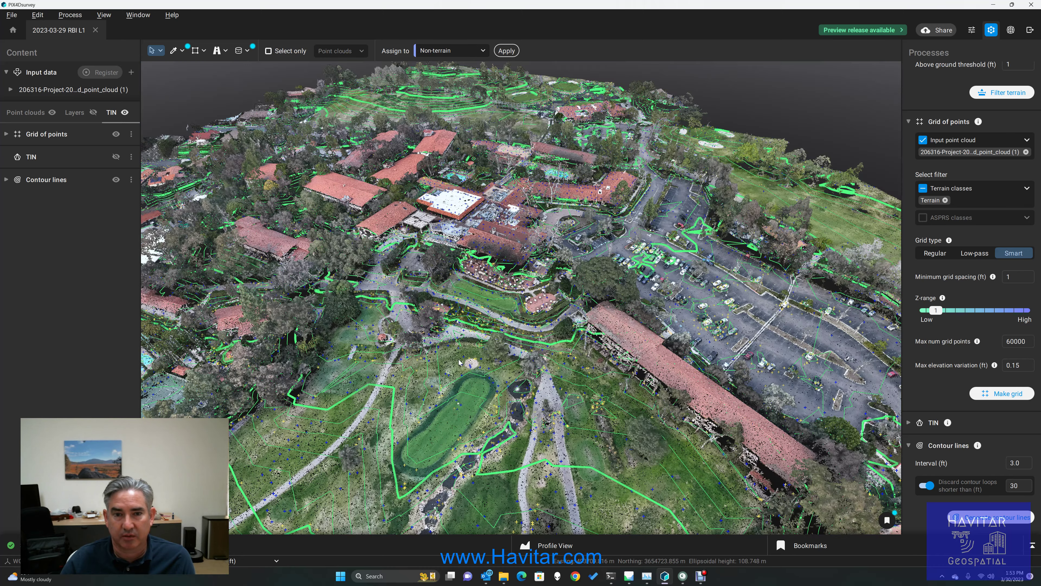
{"action": "scroll", "coordinate": [450, 374], "scroll_direction": "up", "scroll_amount": 3}
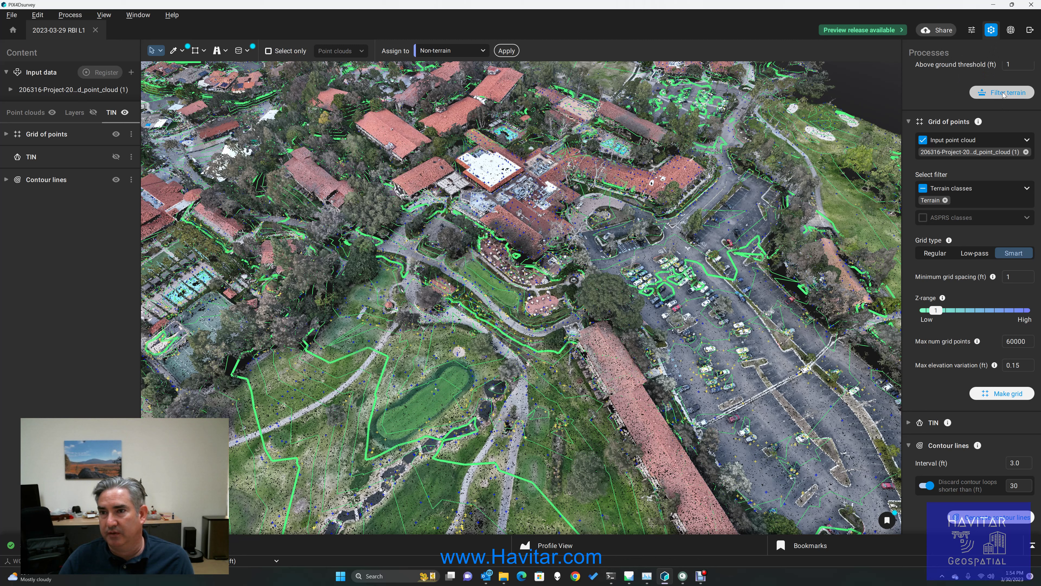
{"action": "left_click", "coordinate": [908, 122]}
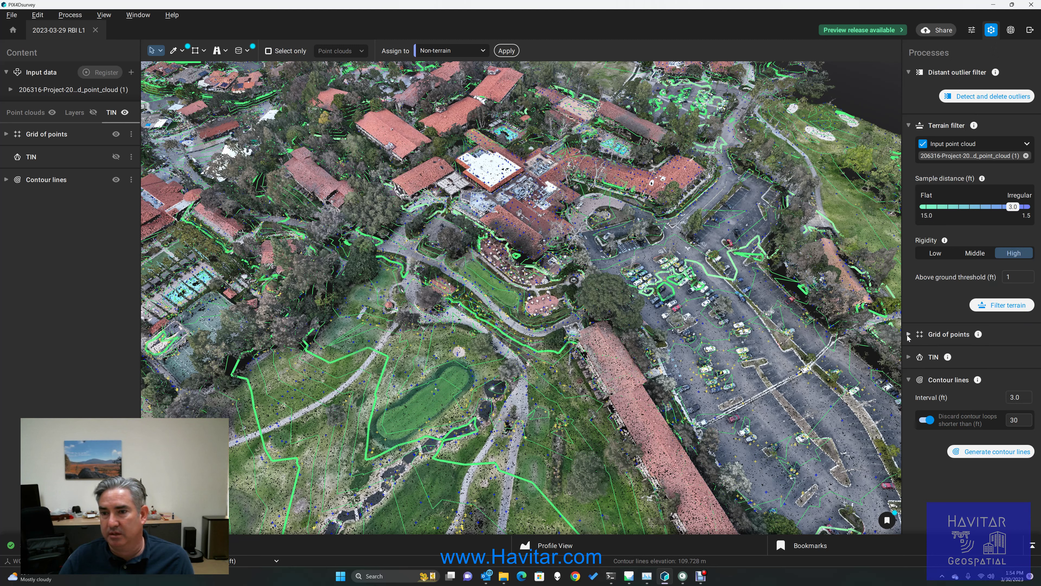
- Collapse the Terrain filter settings and show the whole contoured resort cloud lying horizontally
{"action": "left_click", "coordinate": [909, 125]}
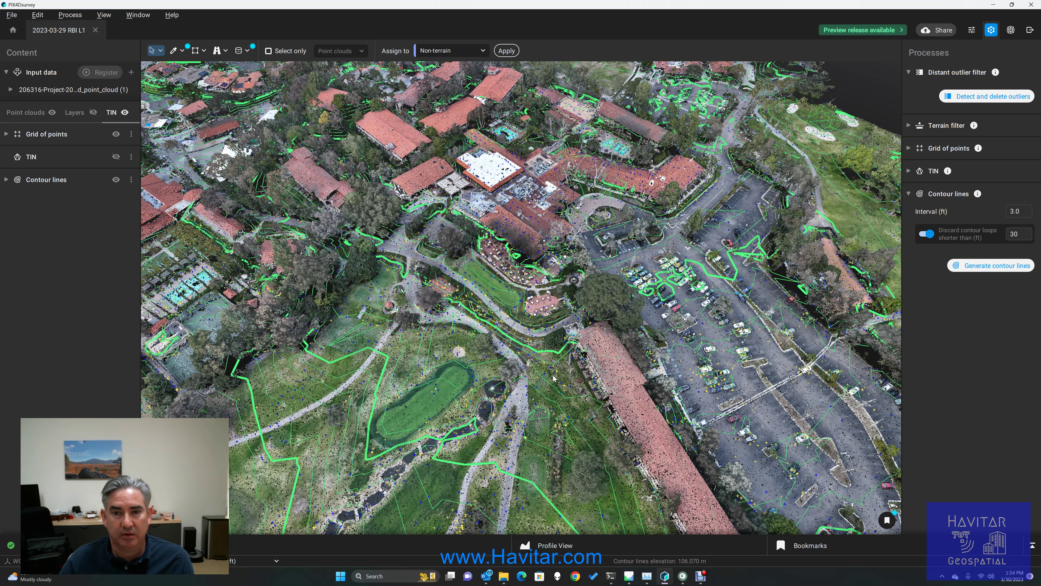
{"action": "scroll", "coordinate": [573, 384], "scroll_direction": "down", "scroll_amount": 10}
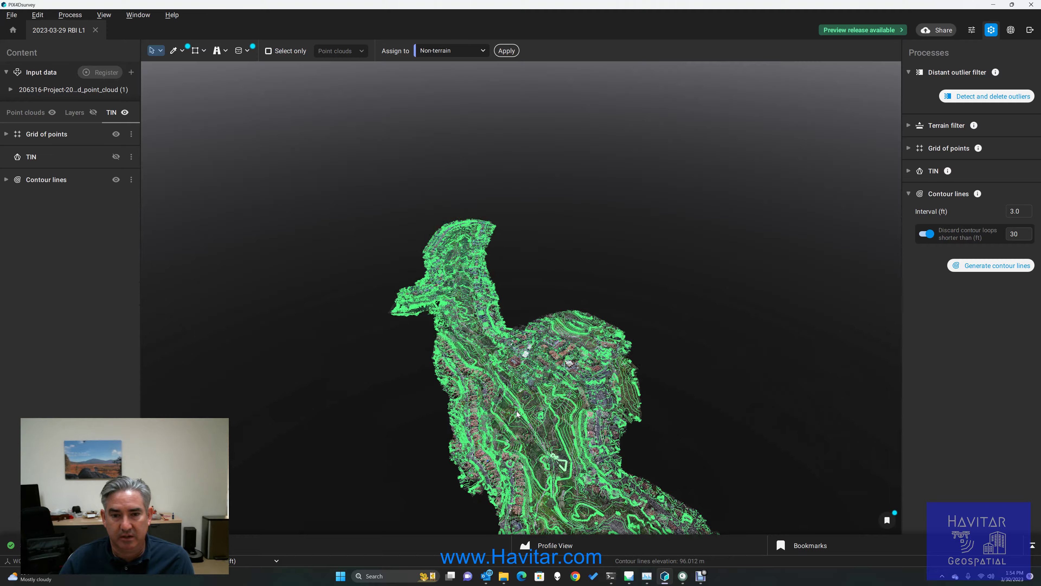
{"action": "left_click_drag", "start_coordinate": [517, 415], "coordinate": [439, 237]}
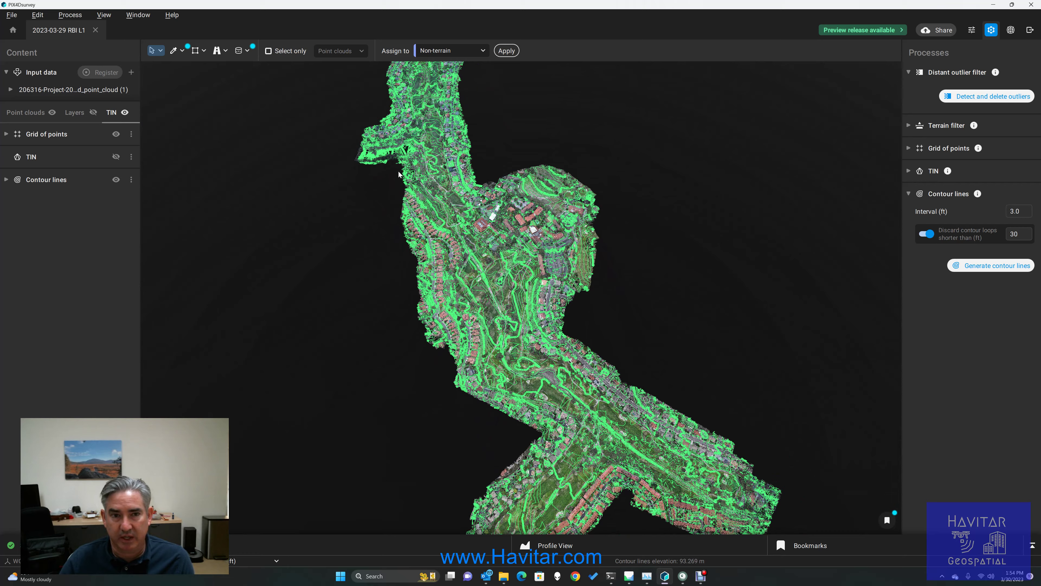
{"action": "left_click_drag", "start_coordinate": [398, 174], "coordinate": [542, 401]}
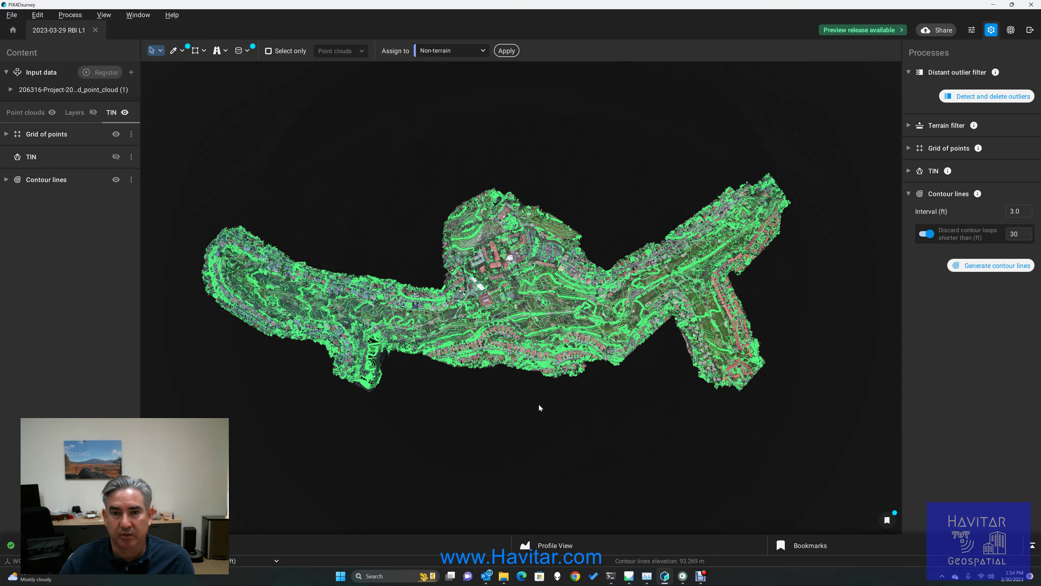
{"action": "scroll", "coordinate": [467, 335], "scroll_direction": "up", "scroll_amount": 2}
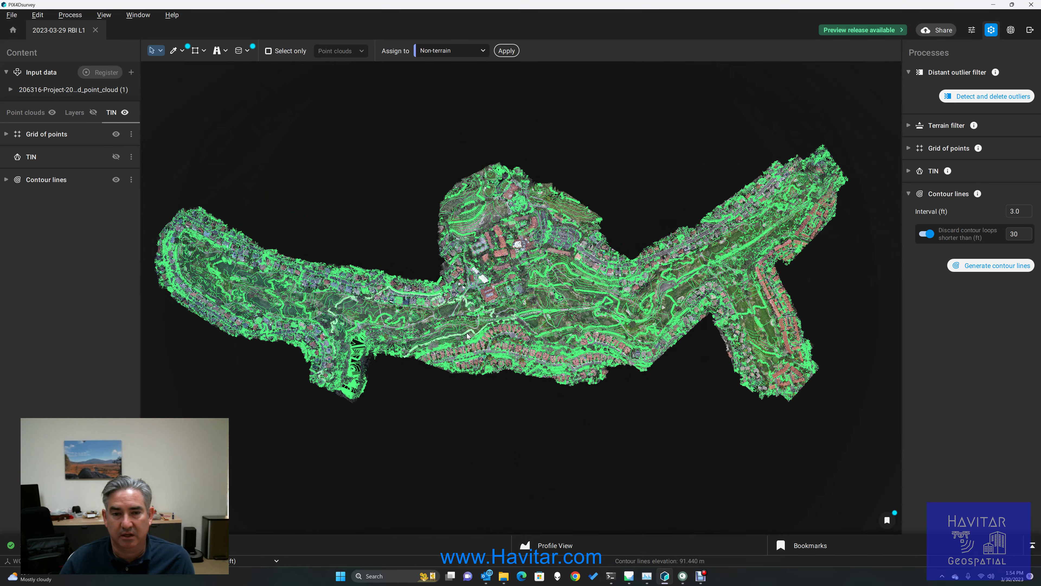